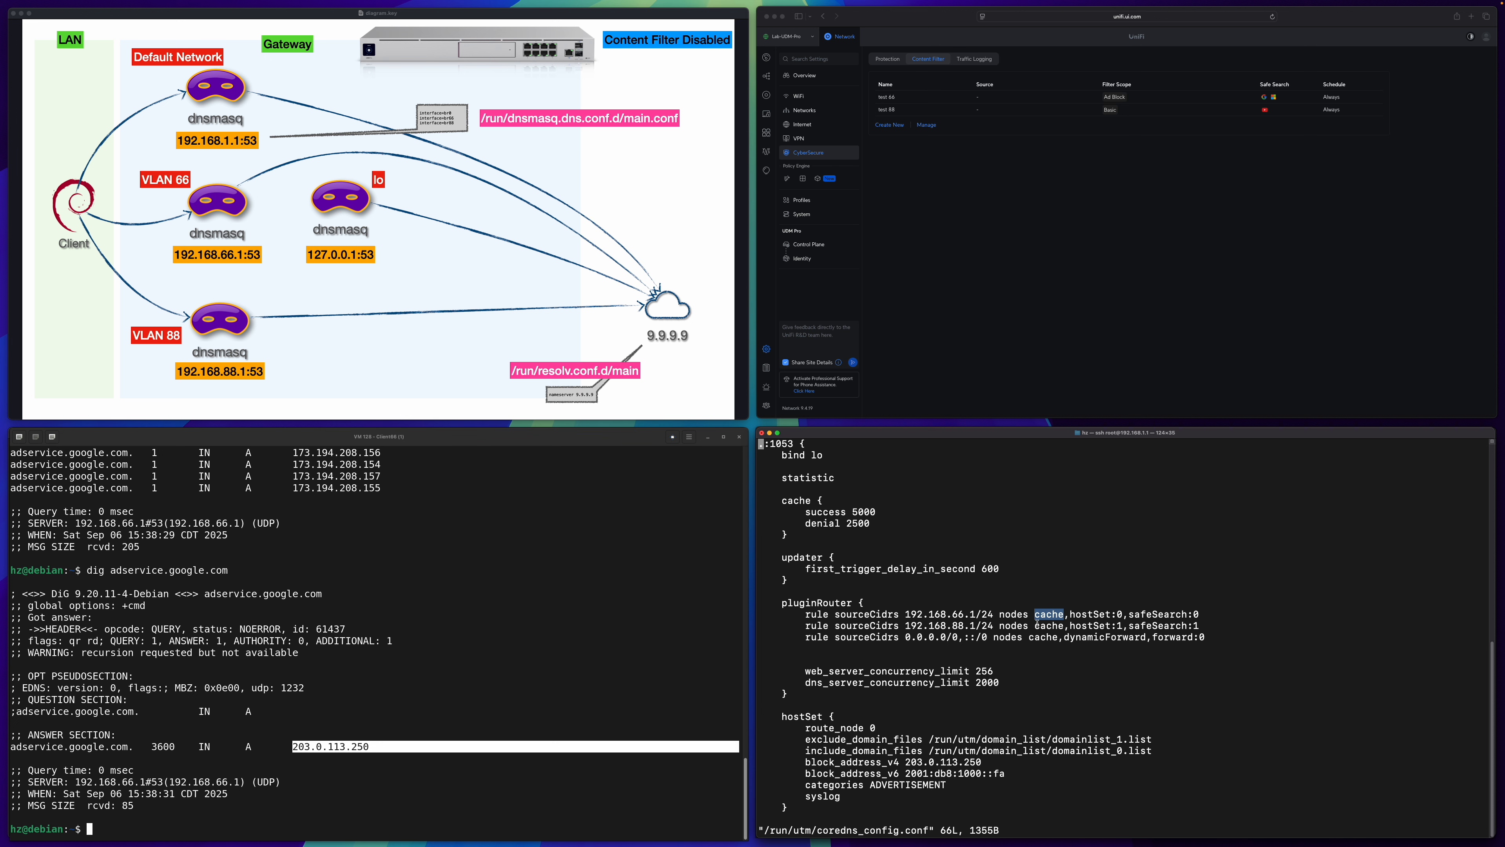
Step: Compare the adservice.google.com lookup results on the VLAN 66 and VLAN 88 clients
key(super+Tab)
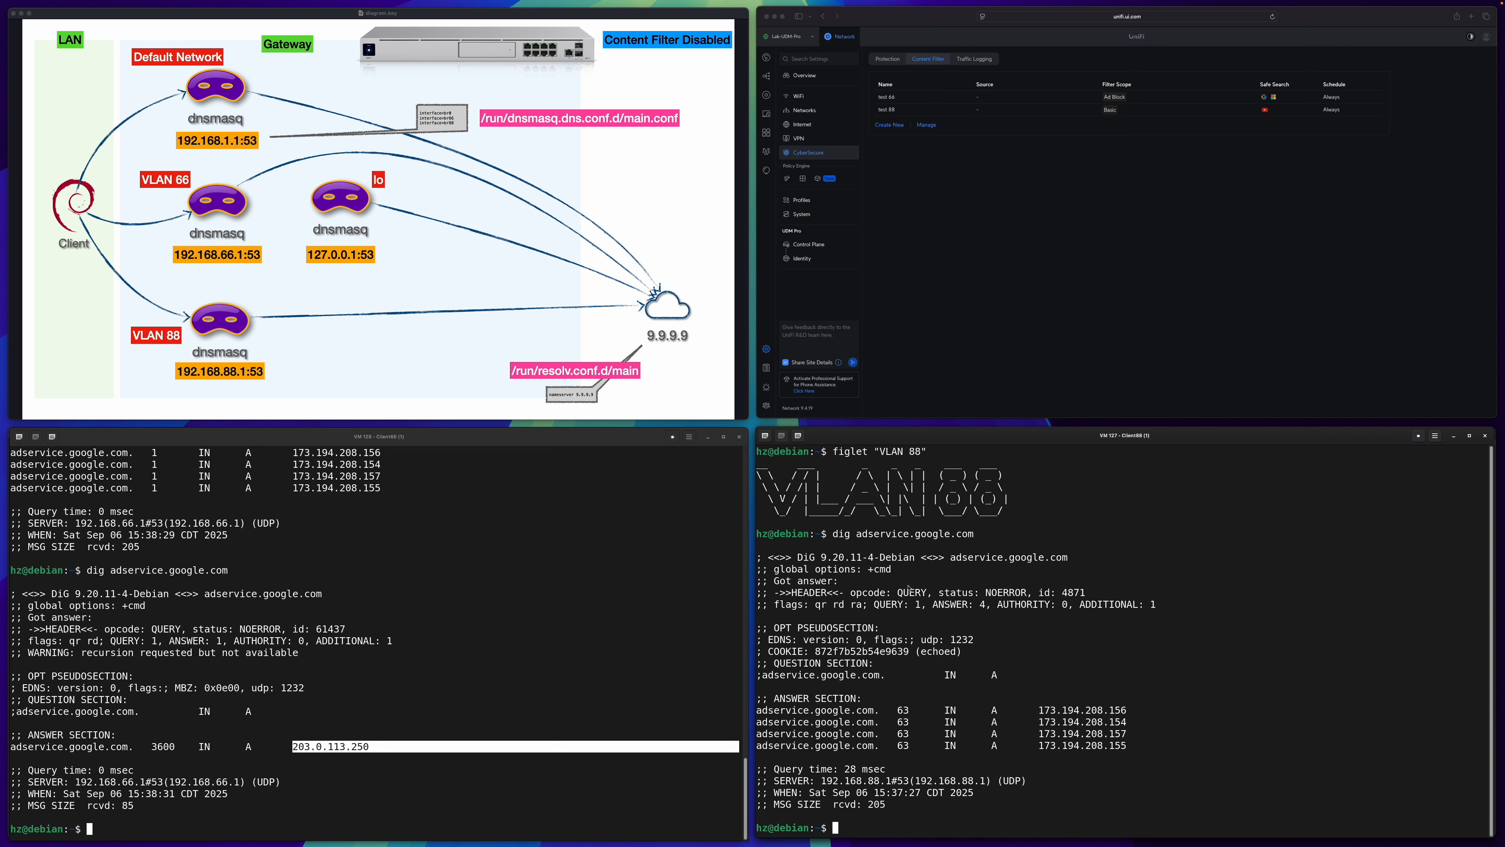
click(683, 580)
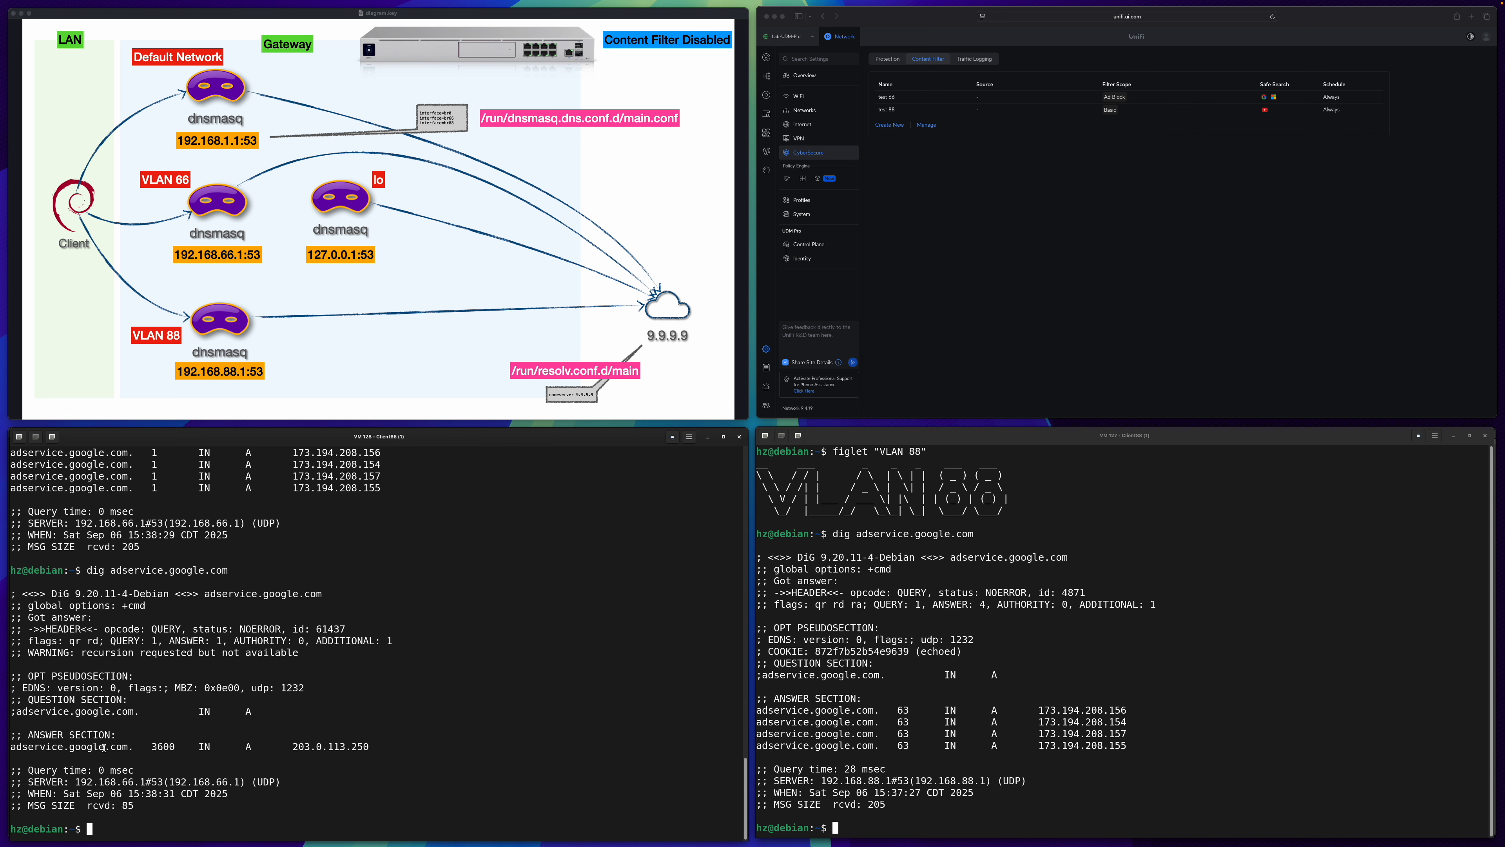
drag(153, 746, 174, 746)
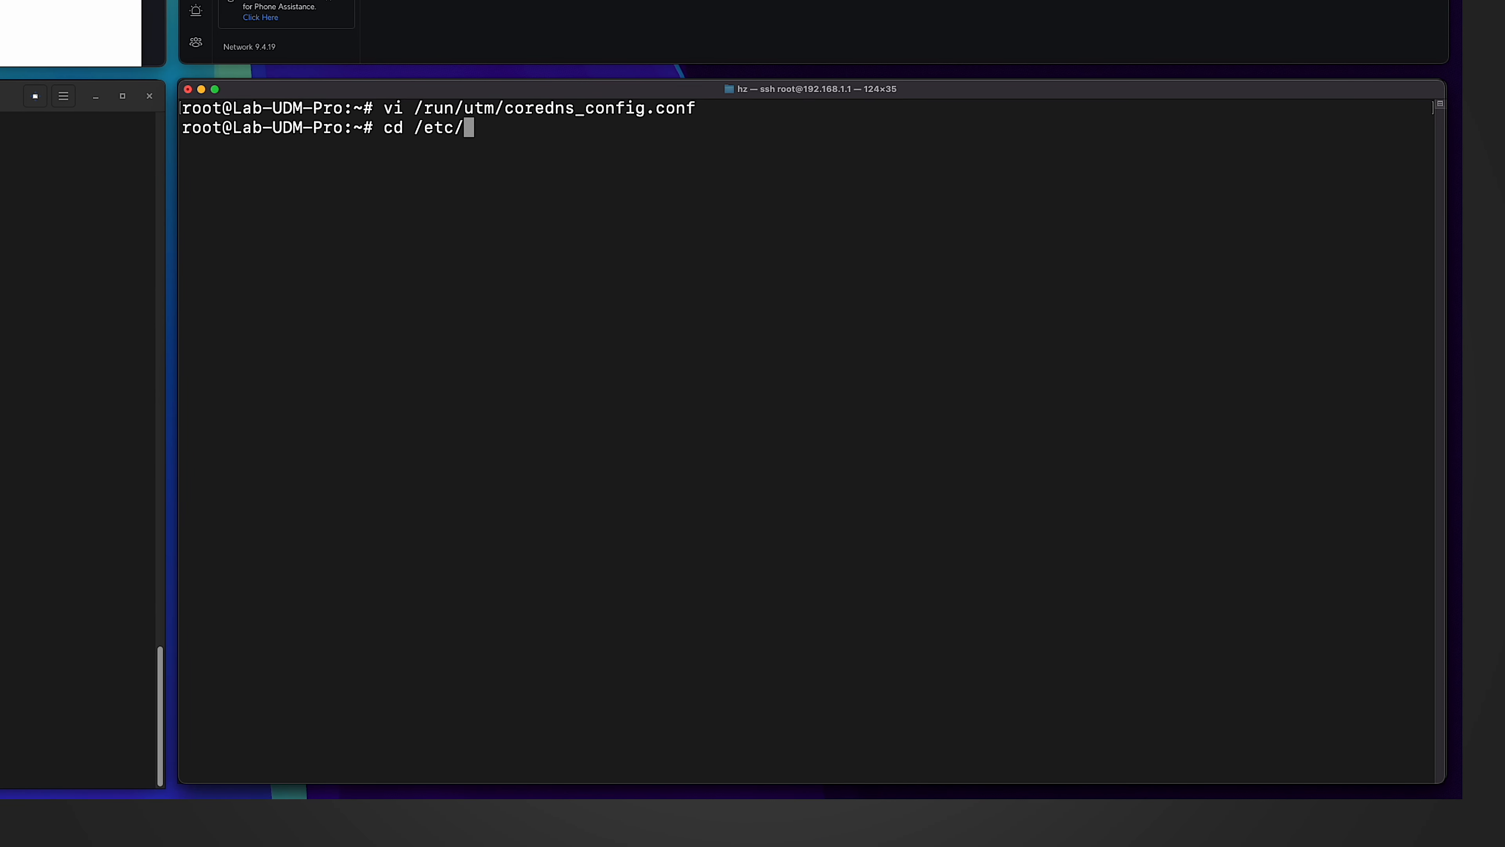
Step: In the gateway's SSH session, change to /etc/utm/pre*, open the *021* list in vi and select the first advertisement host
text(utm/pre*)
key(Return)
text(vi )
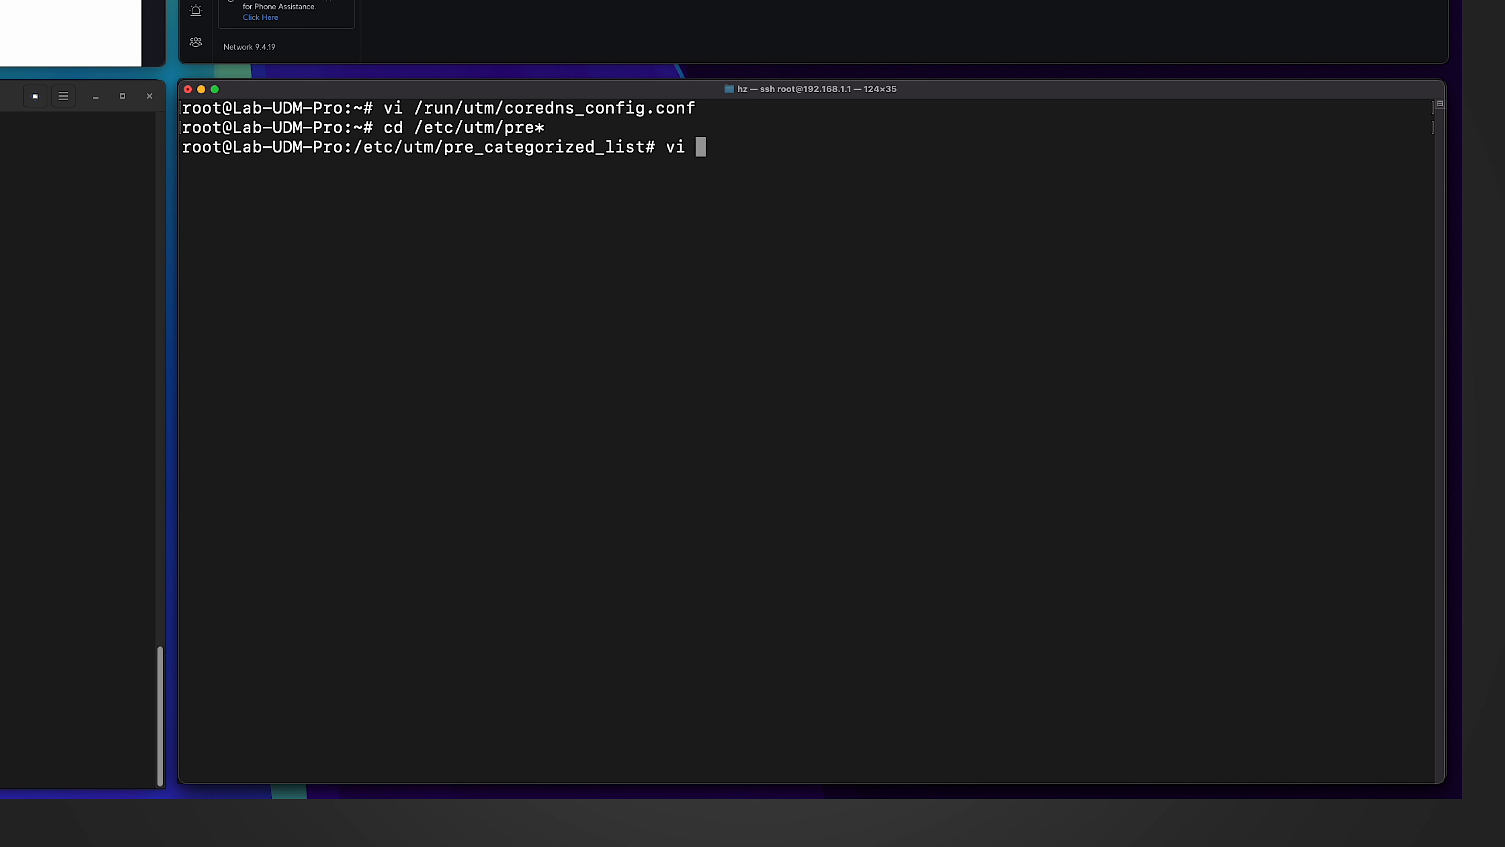
text(*021*)
key(Return)
drag(323, 127, 464, 128)
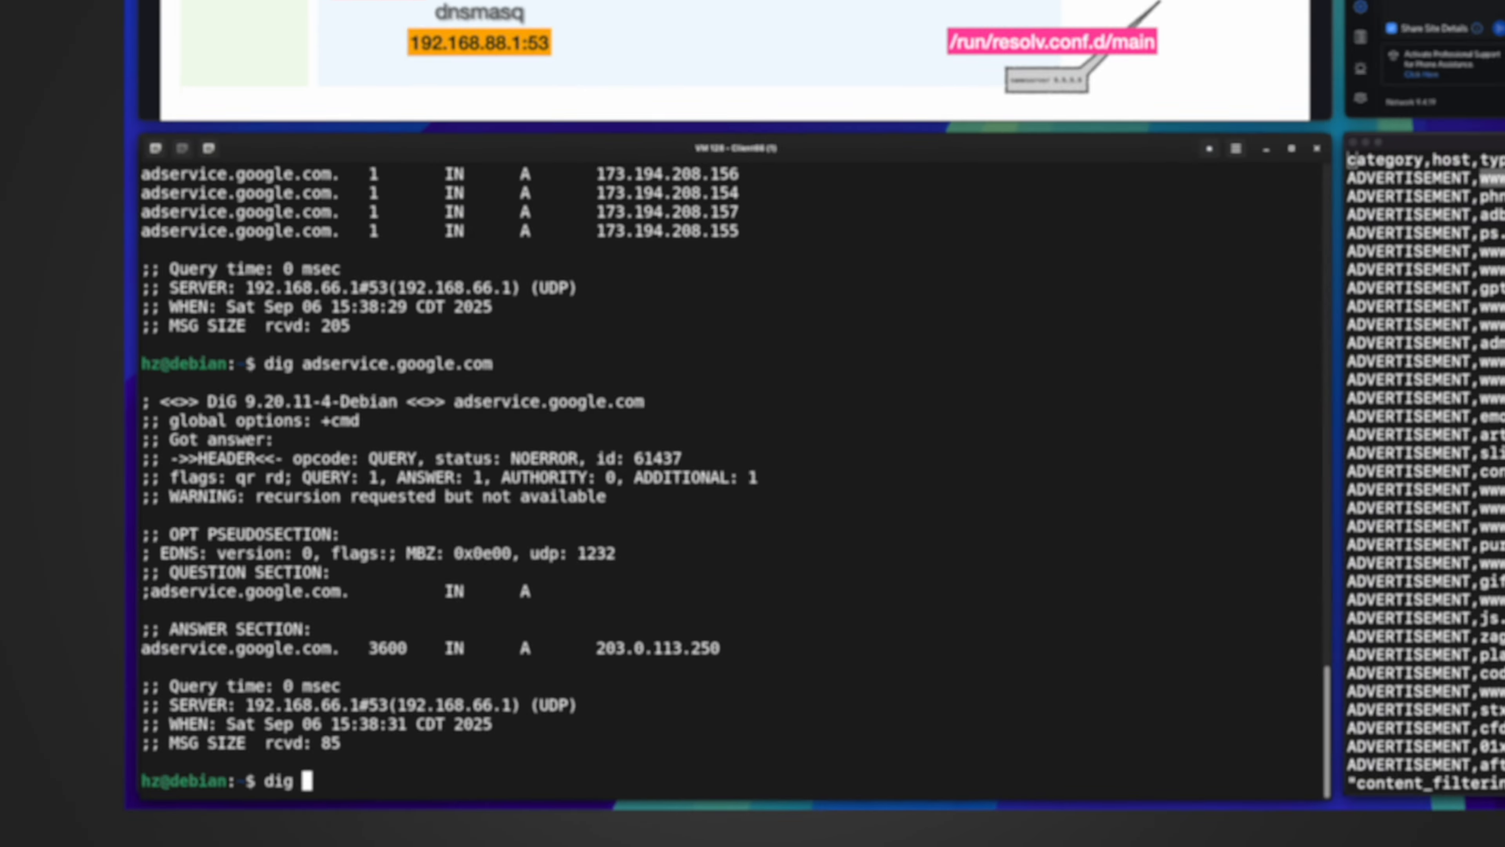
text(www.vakero.top)
key(Return)
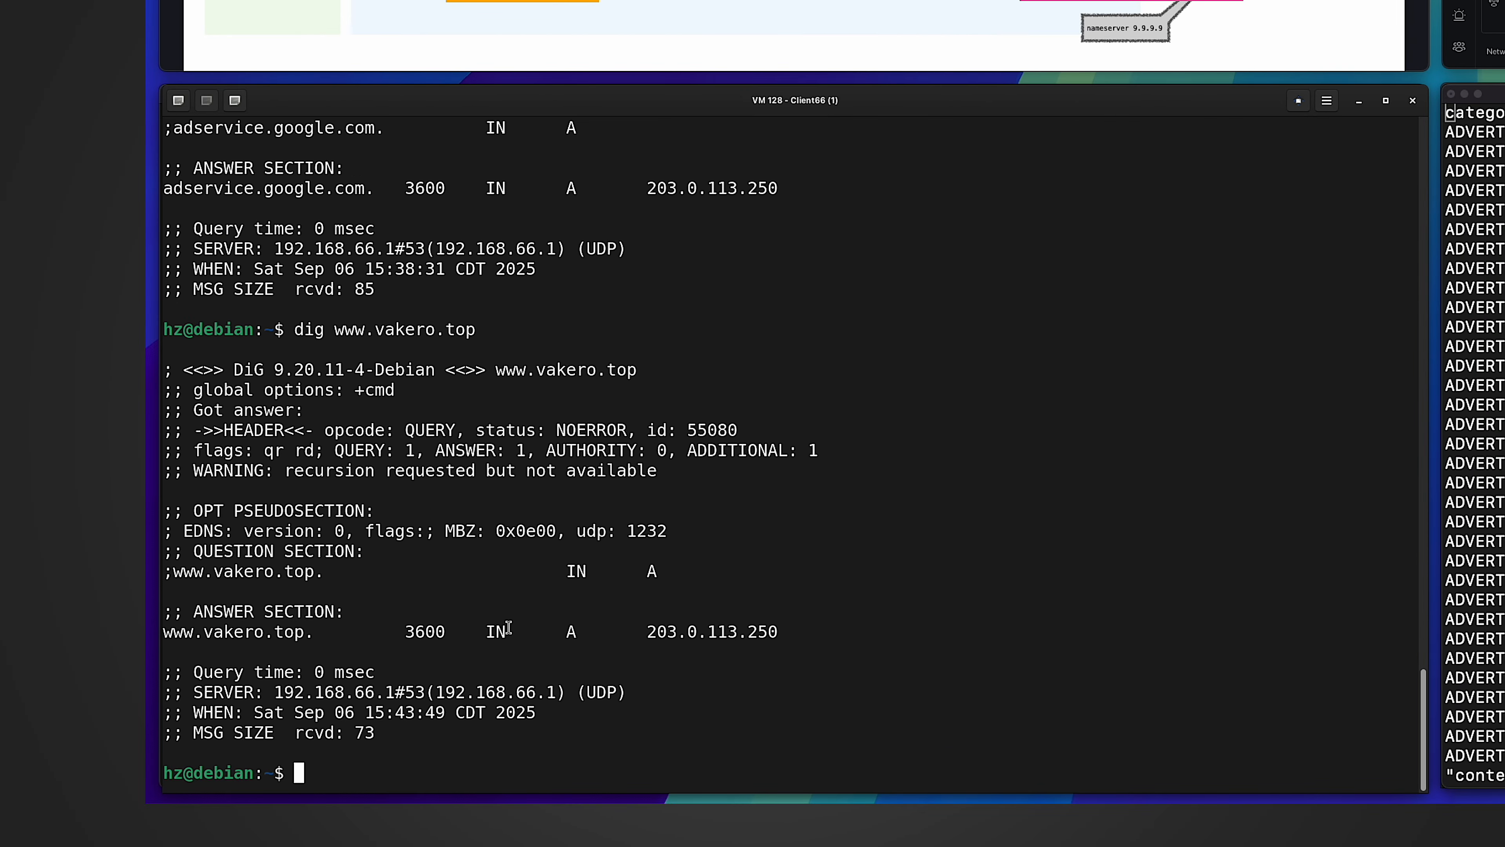
double_click(659, 643)
key(alt+Tab)
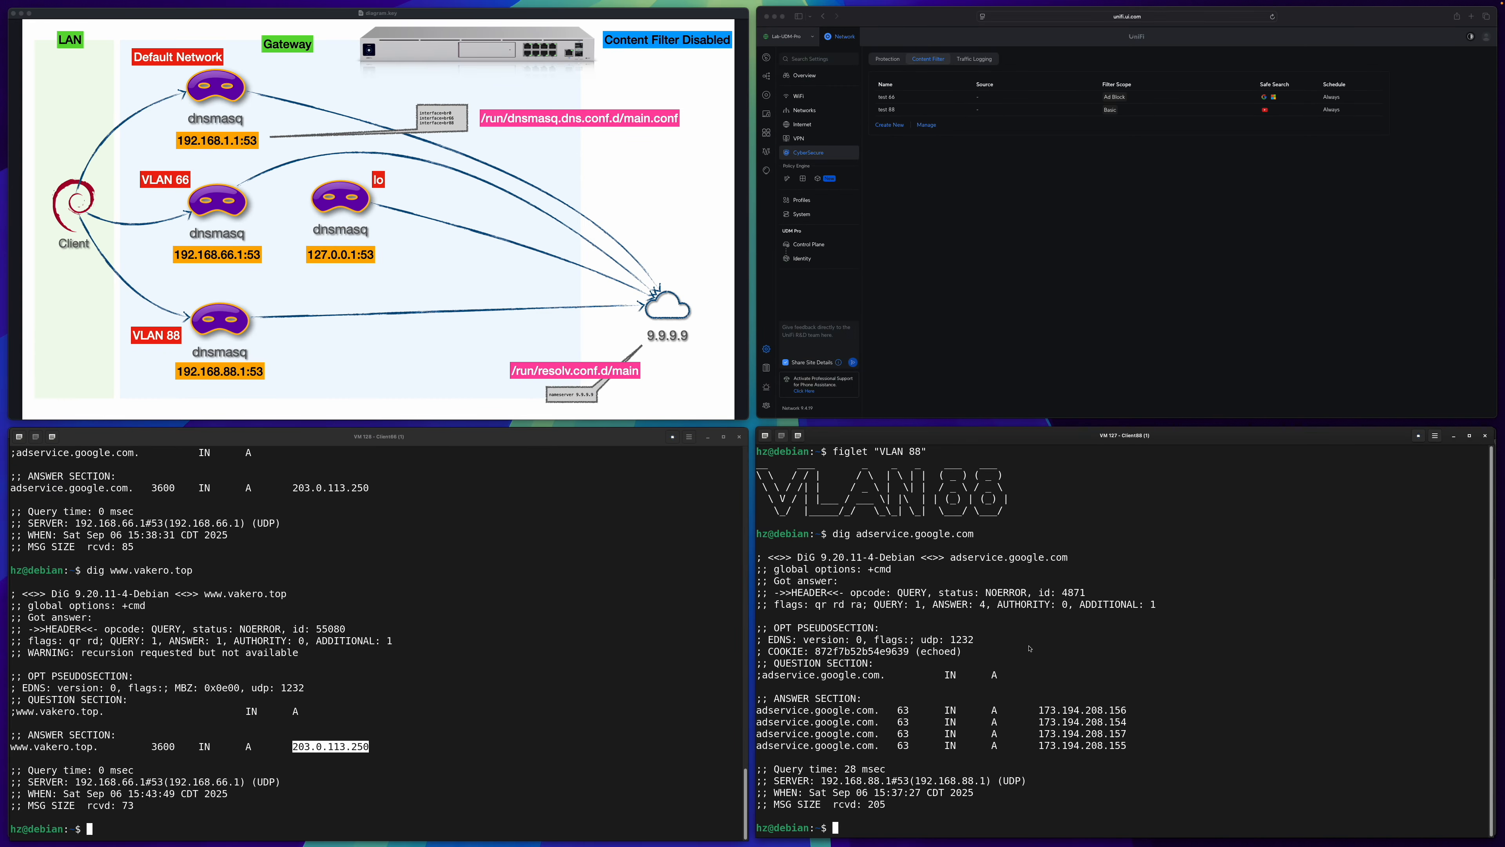
text(dig www.vakero.top)
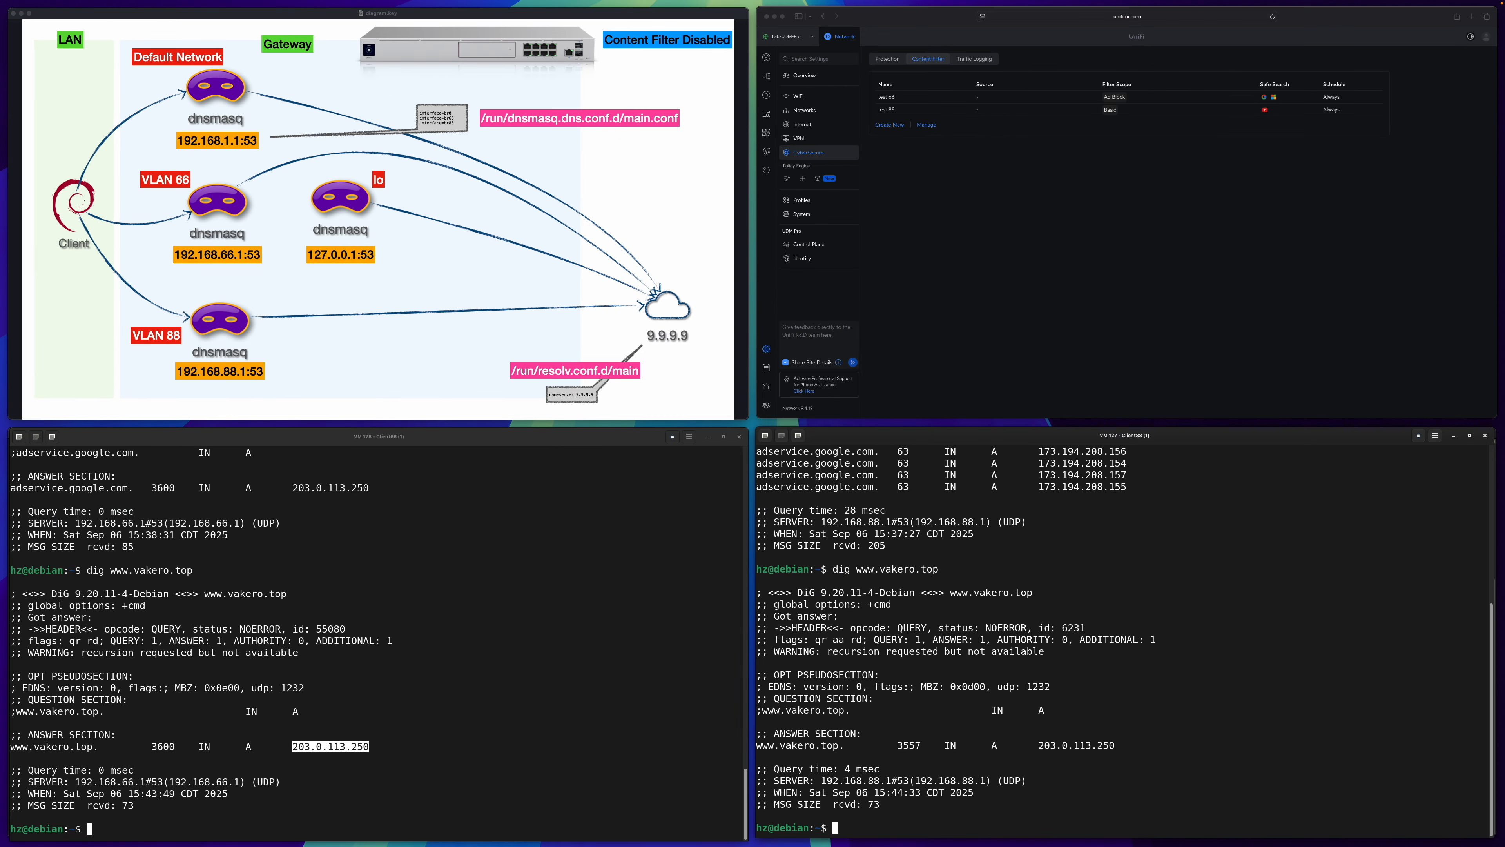
drag(1038, 745, 1116, 745)
double_click(904, 746)
double_click(164, 747)
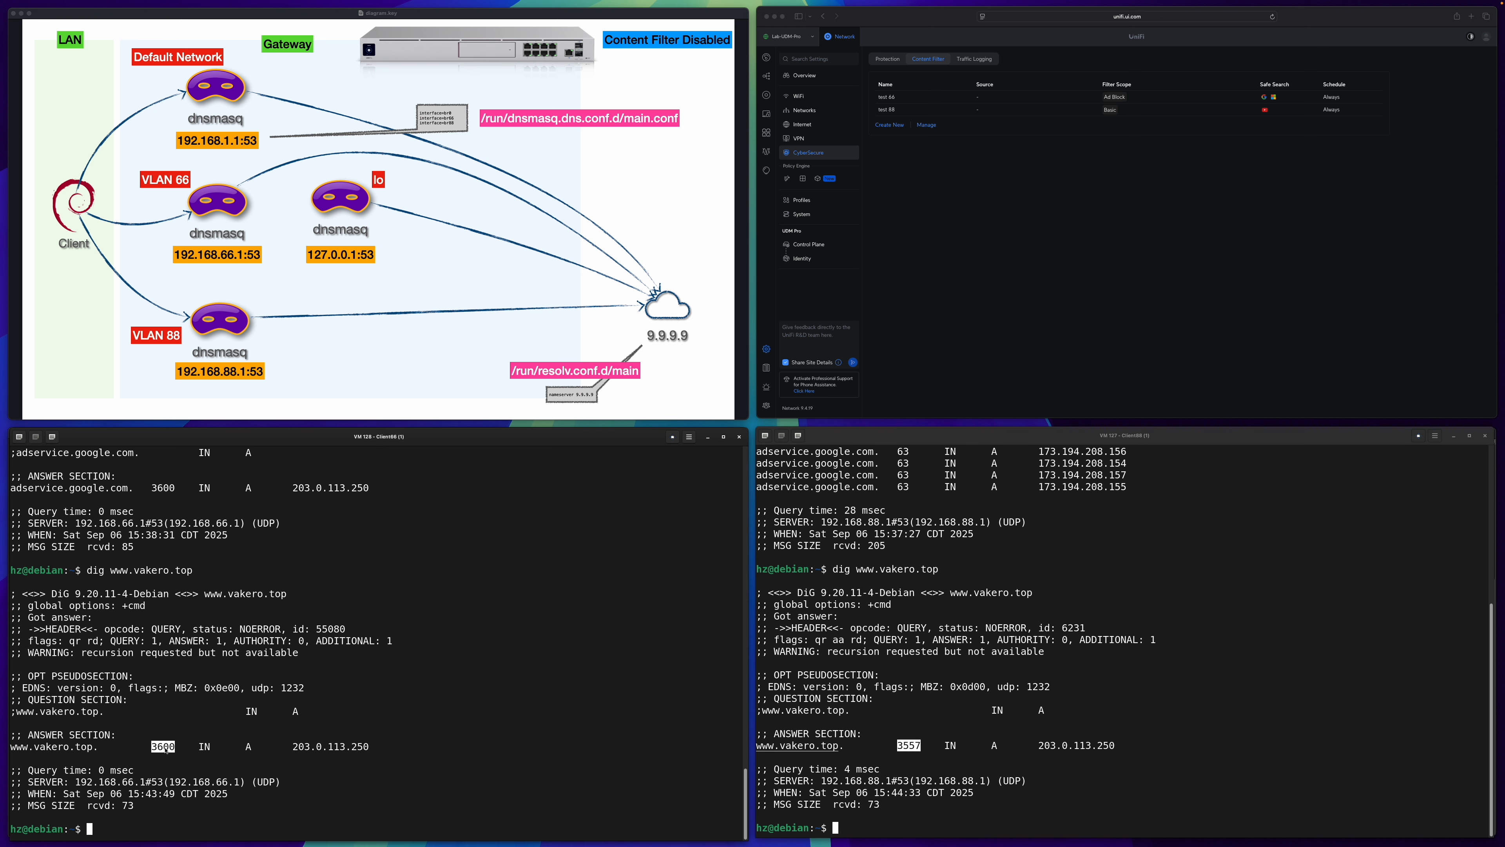
click(901, 752)
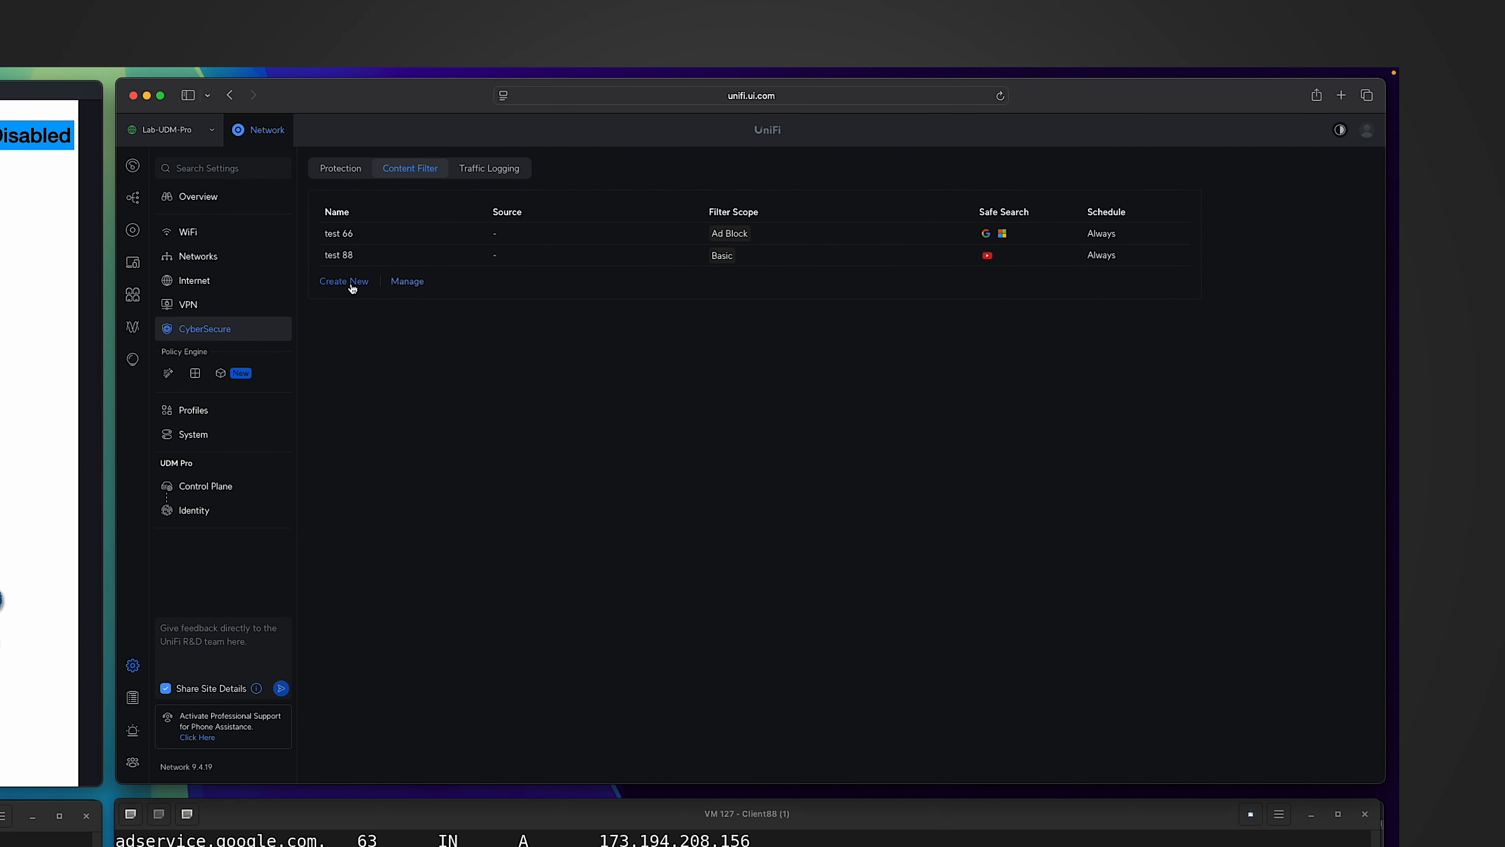
Step: Start a new UniFi content filter to view the Enhanced filtering categories, and discard it
click(350, 283)
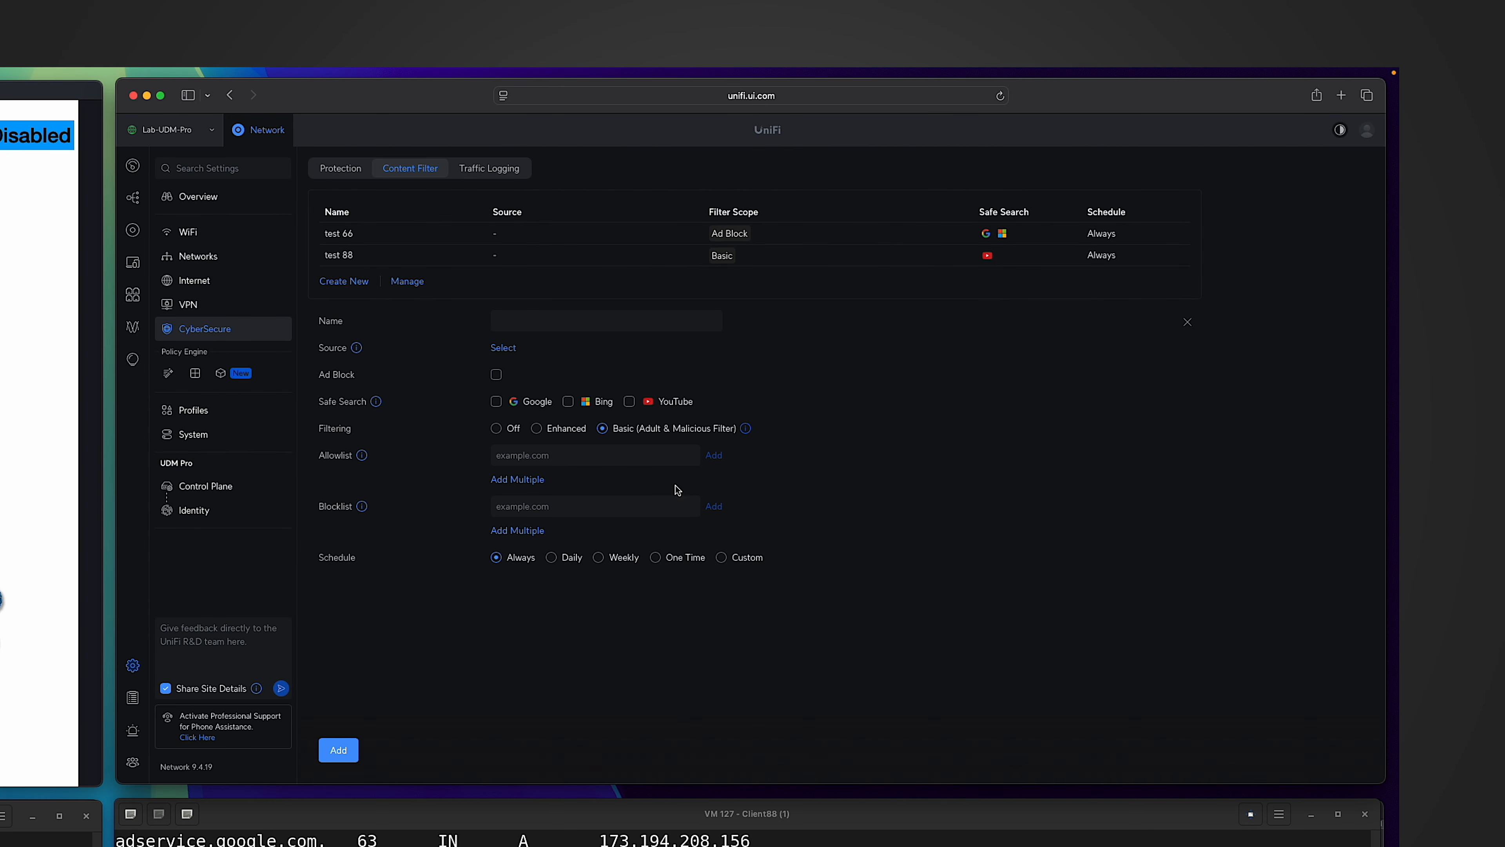
click(550, 431)
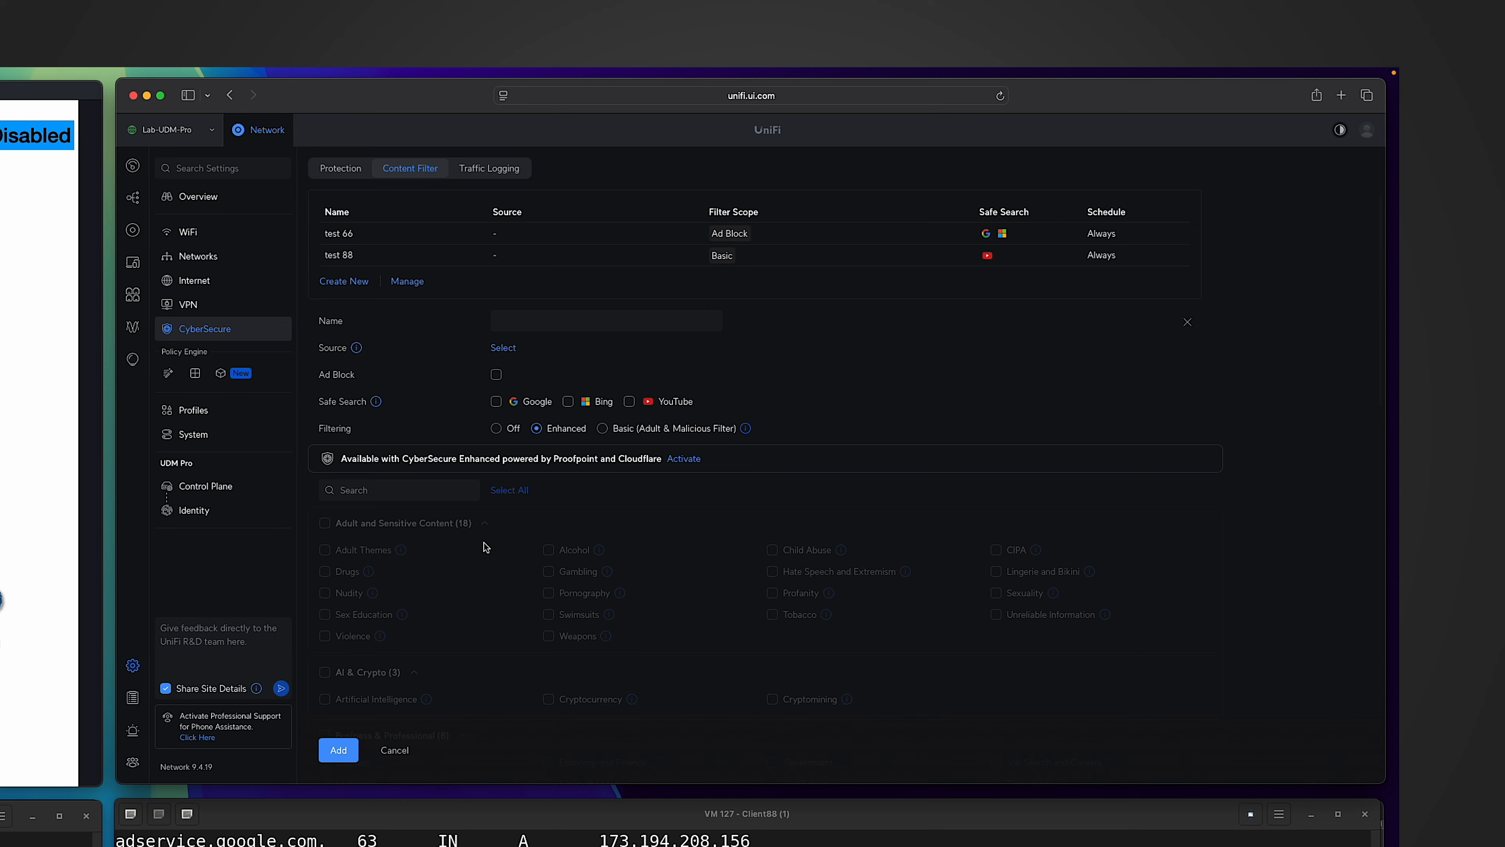
click(394, 750)
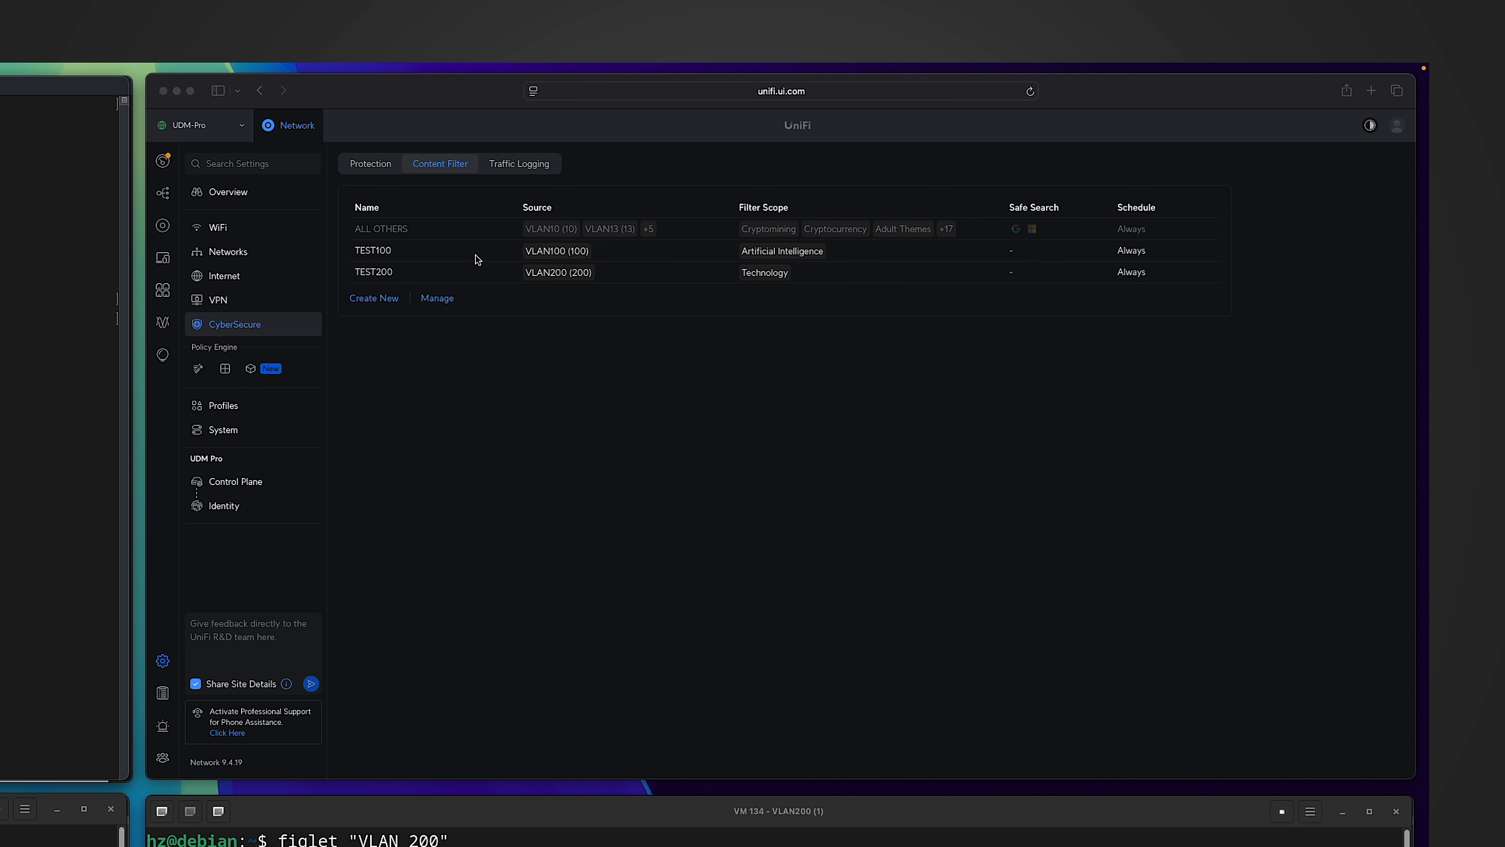
Step: Open the TEST100 content filter on the UDM-Pro and review its source network and enhanced categories
click(391, 255)
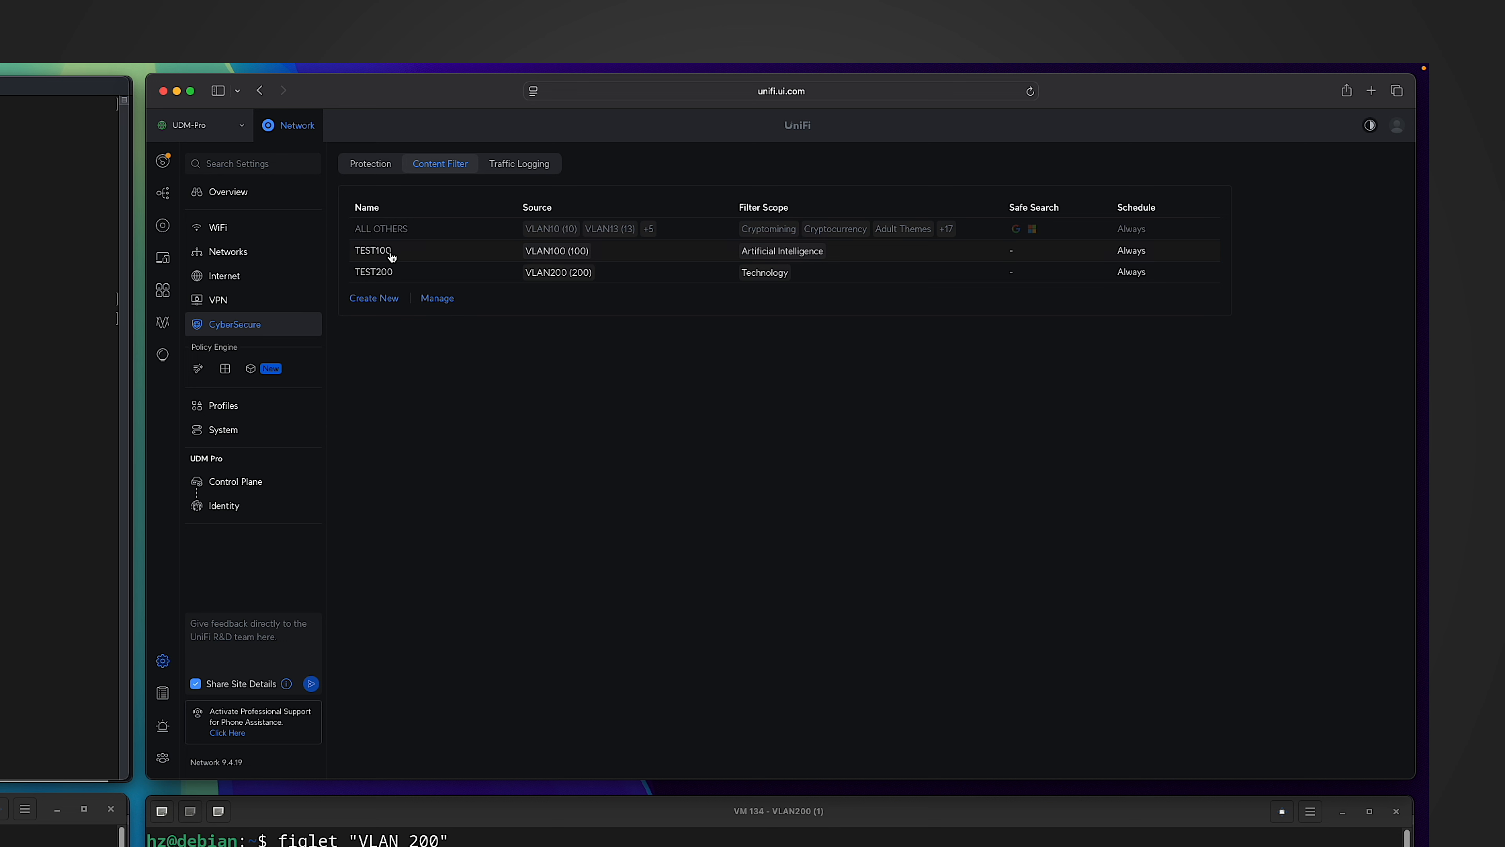
click(391, 255)
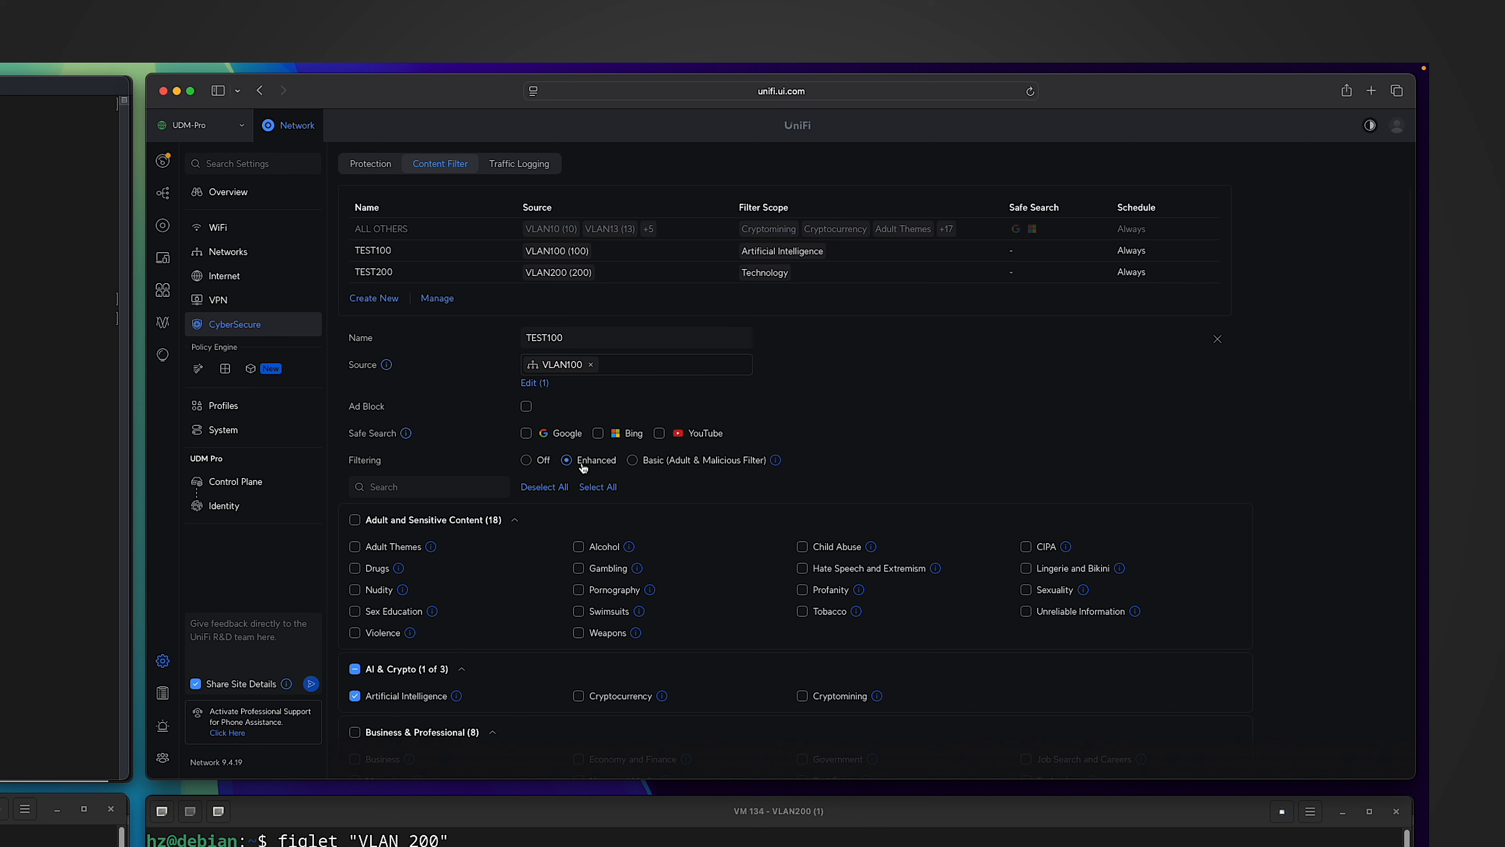
scroll(717, 520, down, 5)
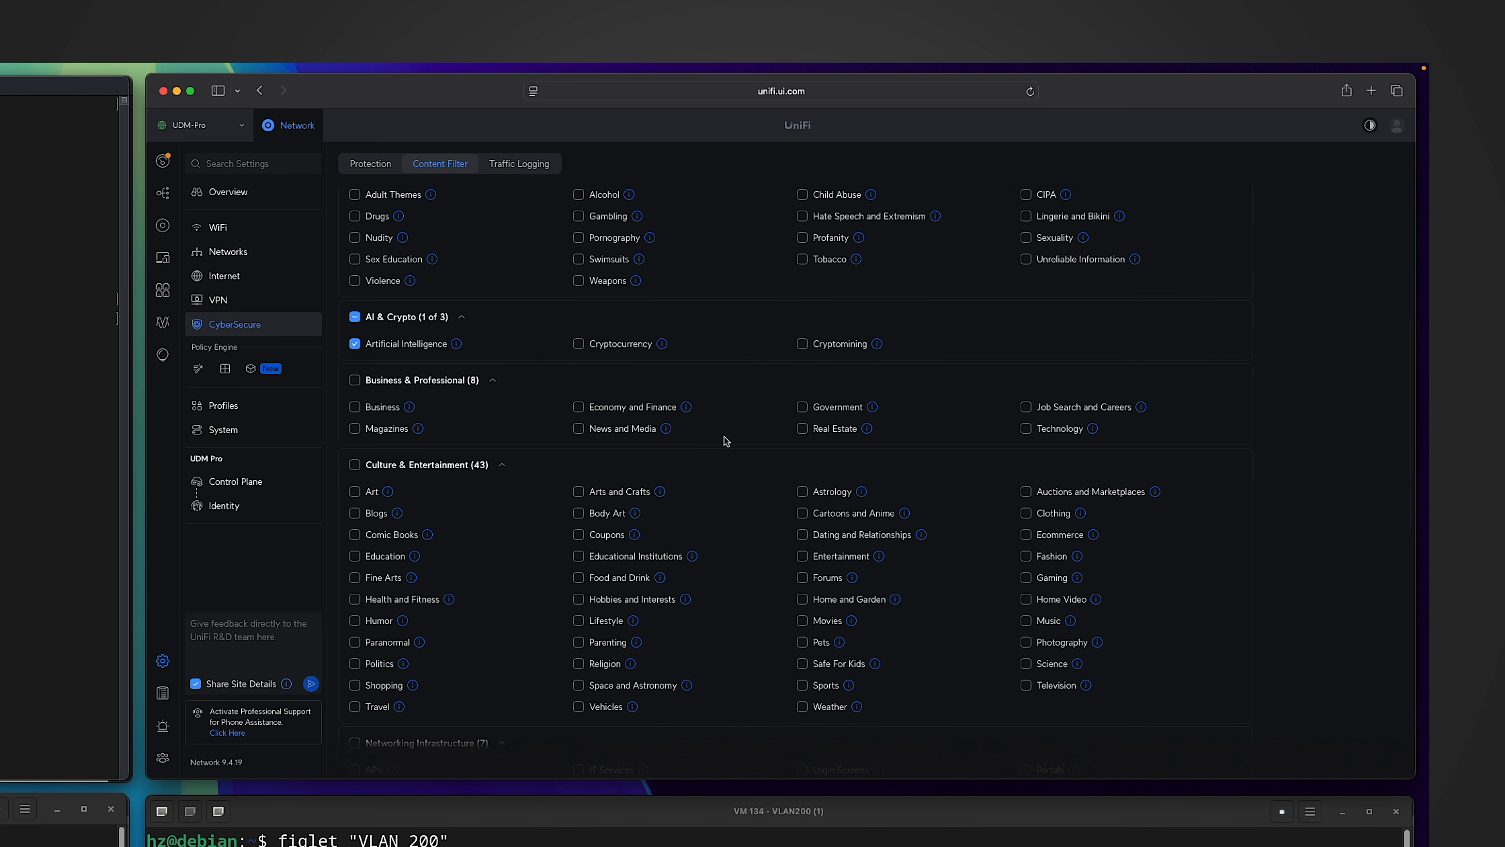
scroll(566, 380, up, 3)
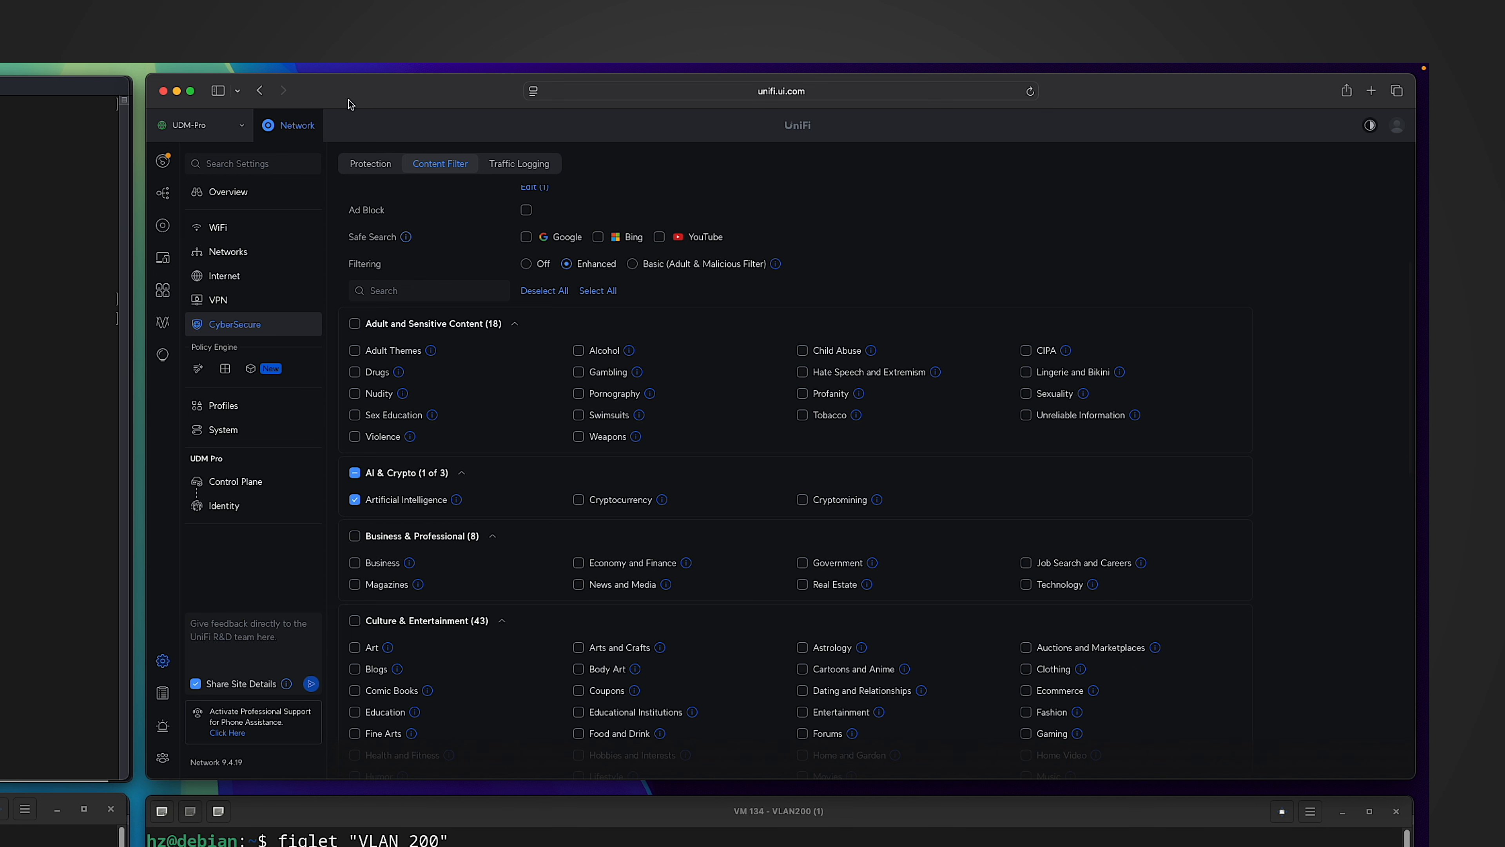
Step: Open the TEST200 content filter and review its source network and selected category
scroll(404, 255, up, 4)
click(406, 273)
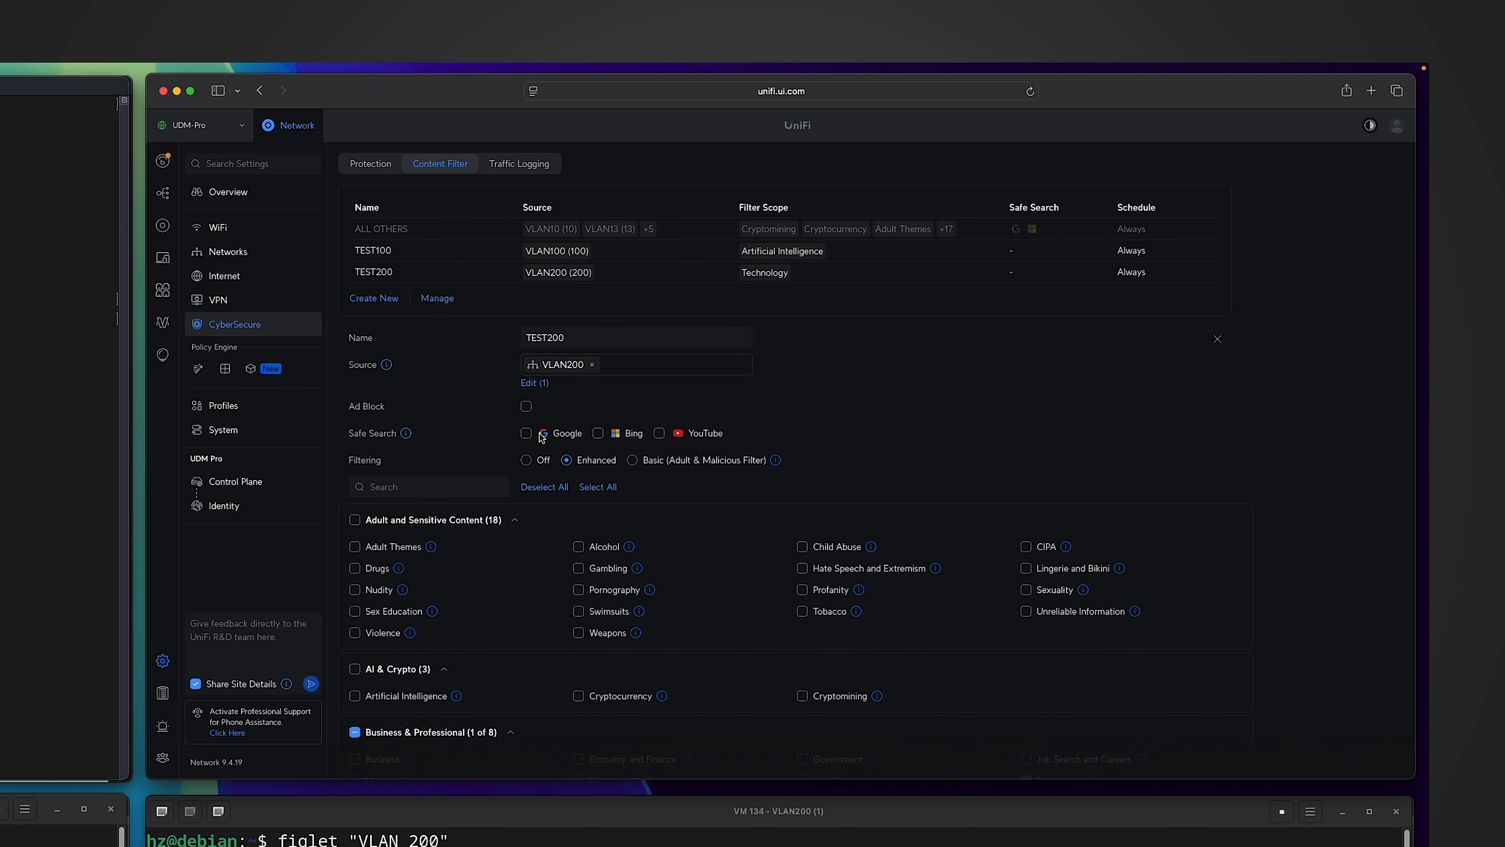
scroll(616, 545, down, 6)
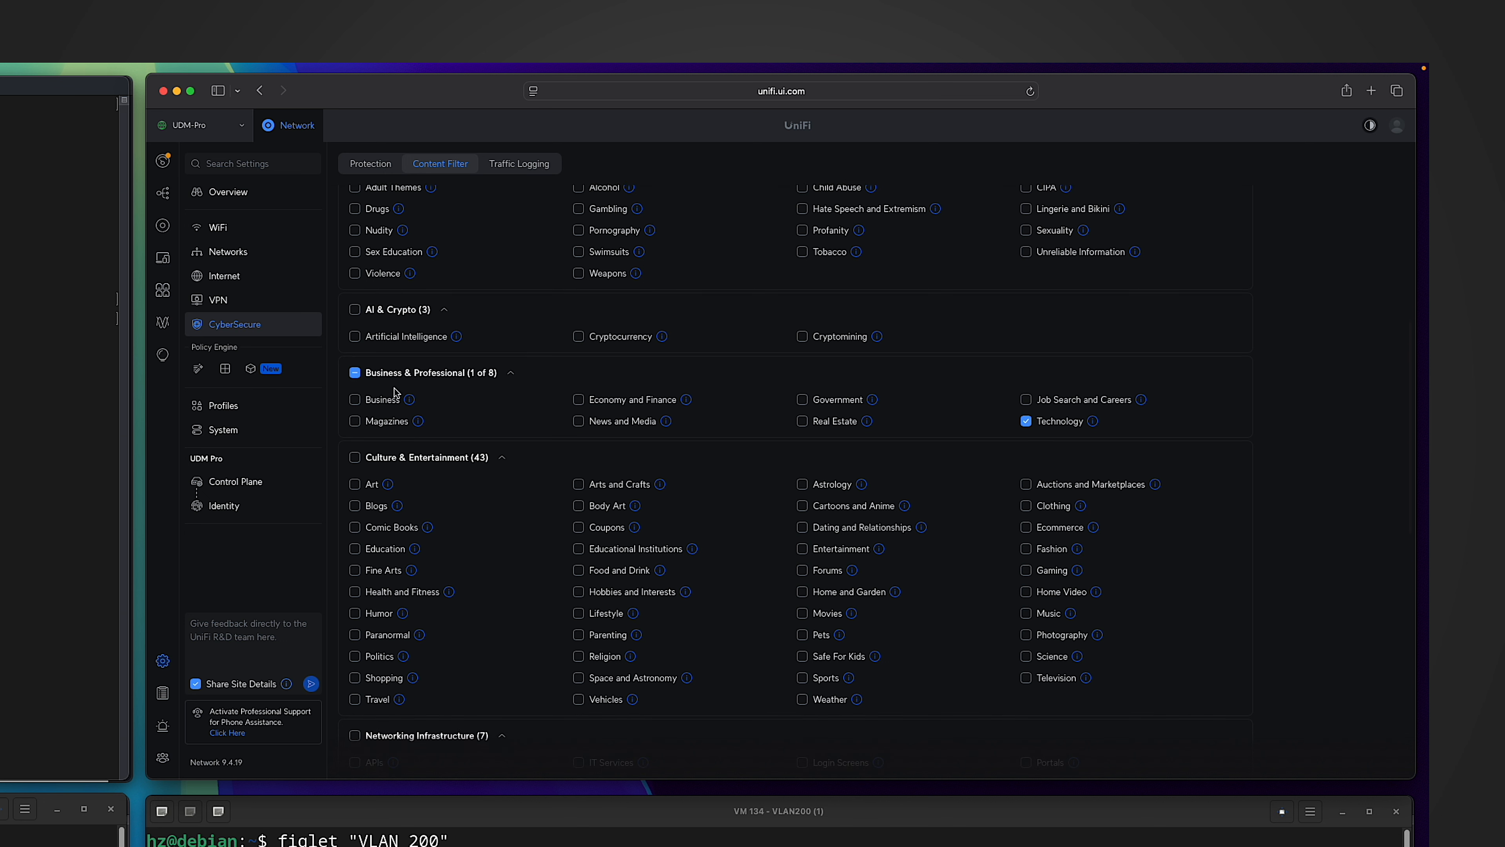
scroll(573, 263, up, 6)
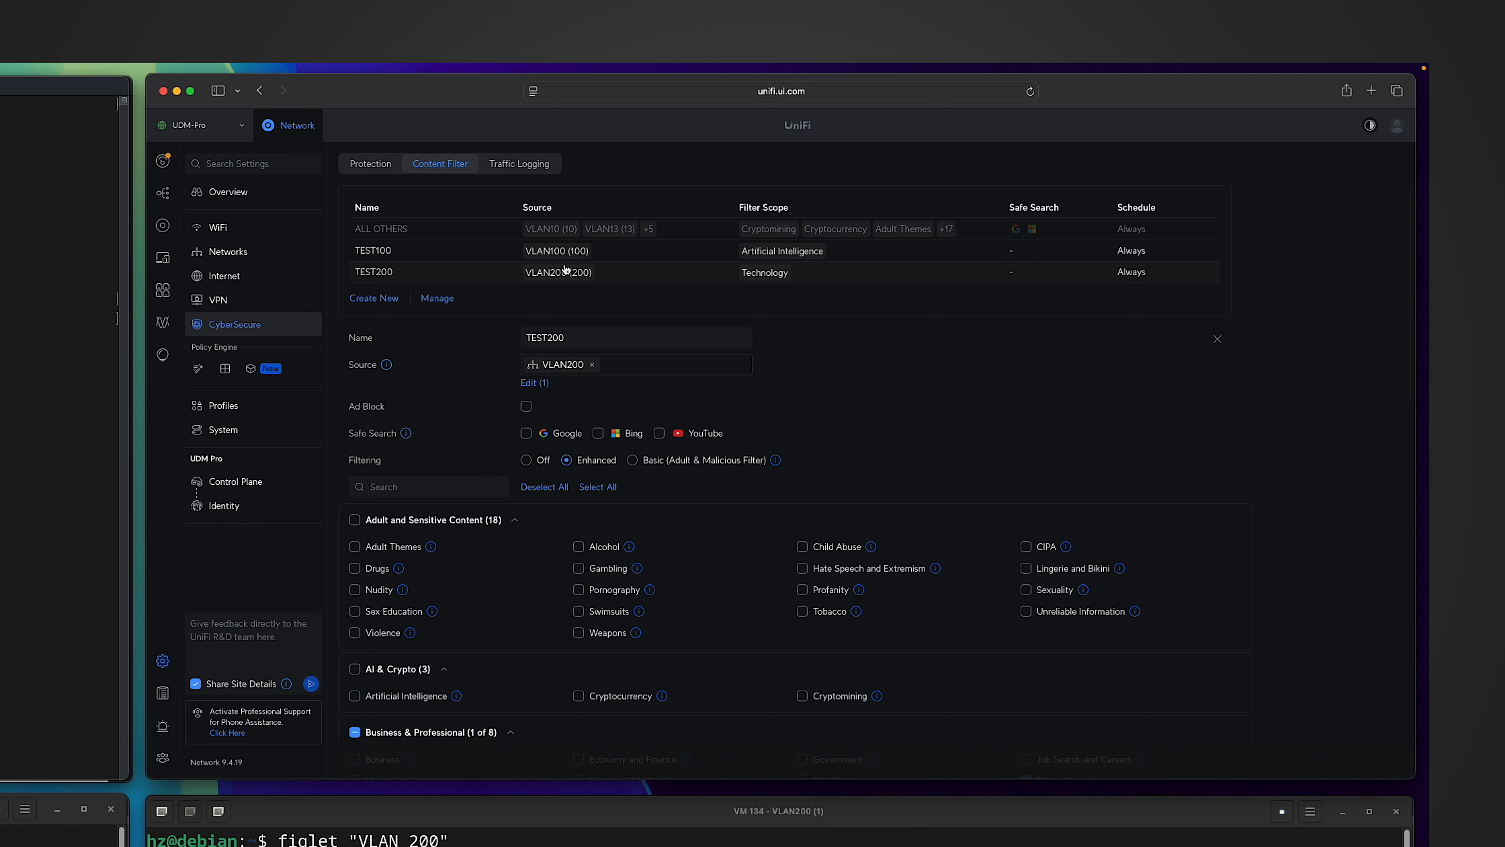
Step: In the gateway's SSH session, search the pre-categorized lists recursively for "ARTIFICIAL_INTELLIGENCE" with grep
key(super+Tab)
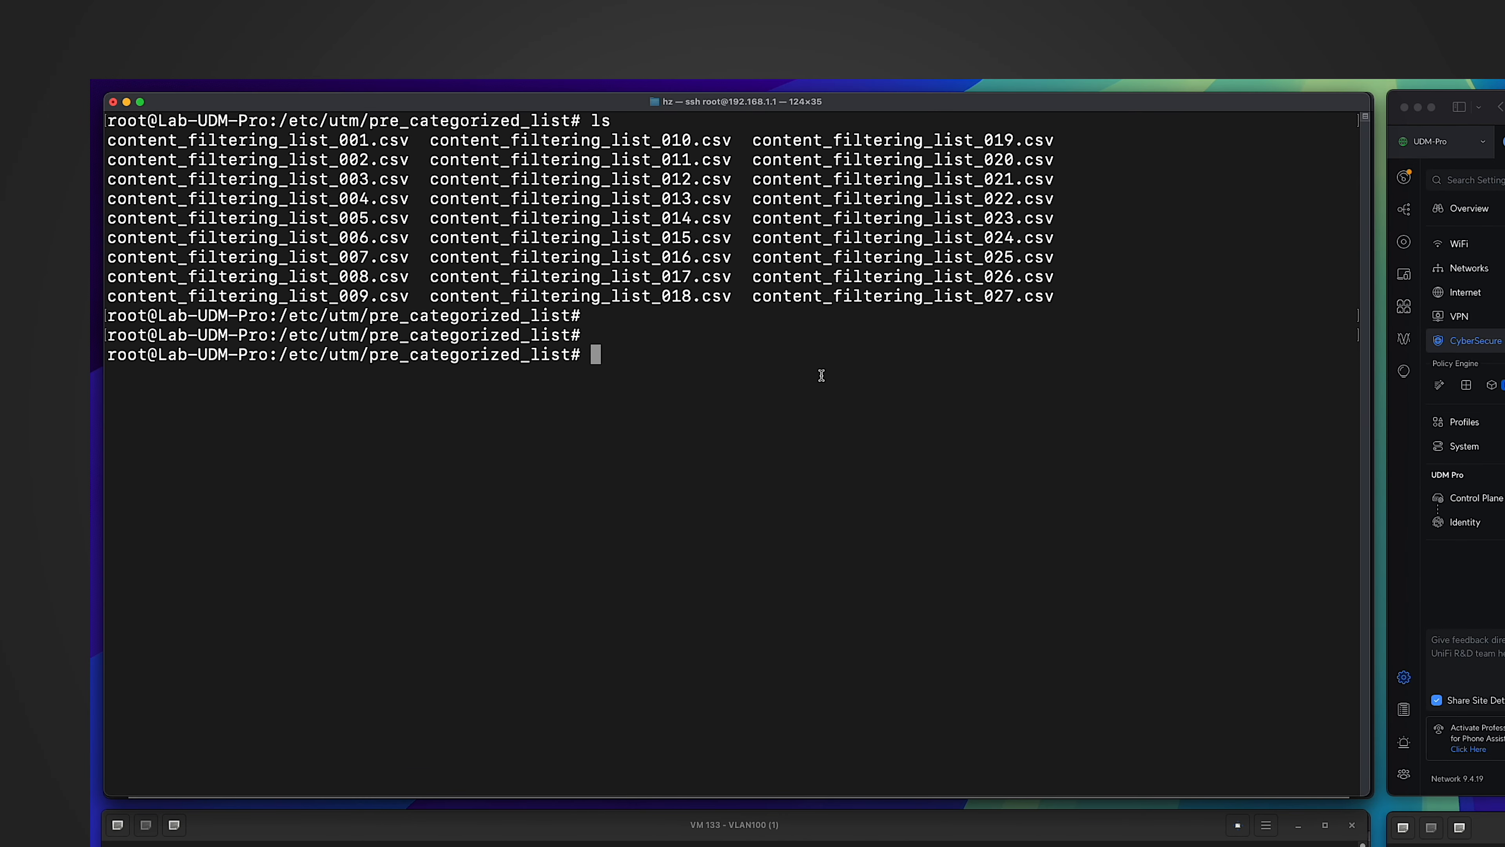
text(grep -r "ARTIFICIAL_INTELLIGENCE" .)
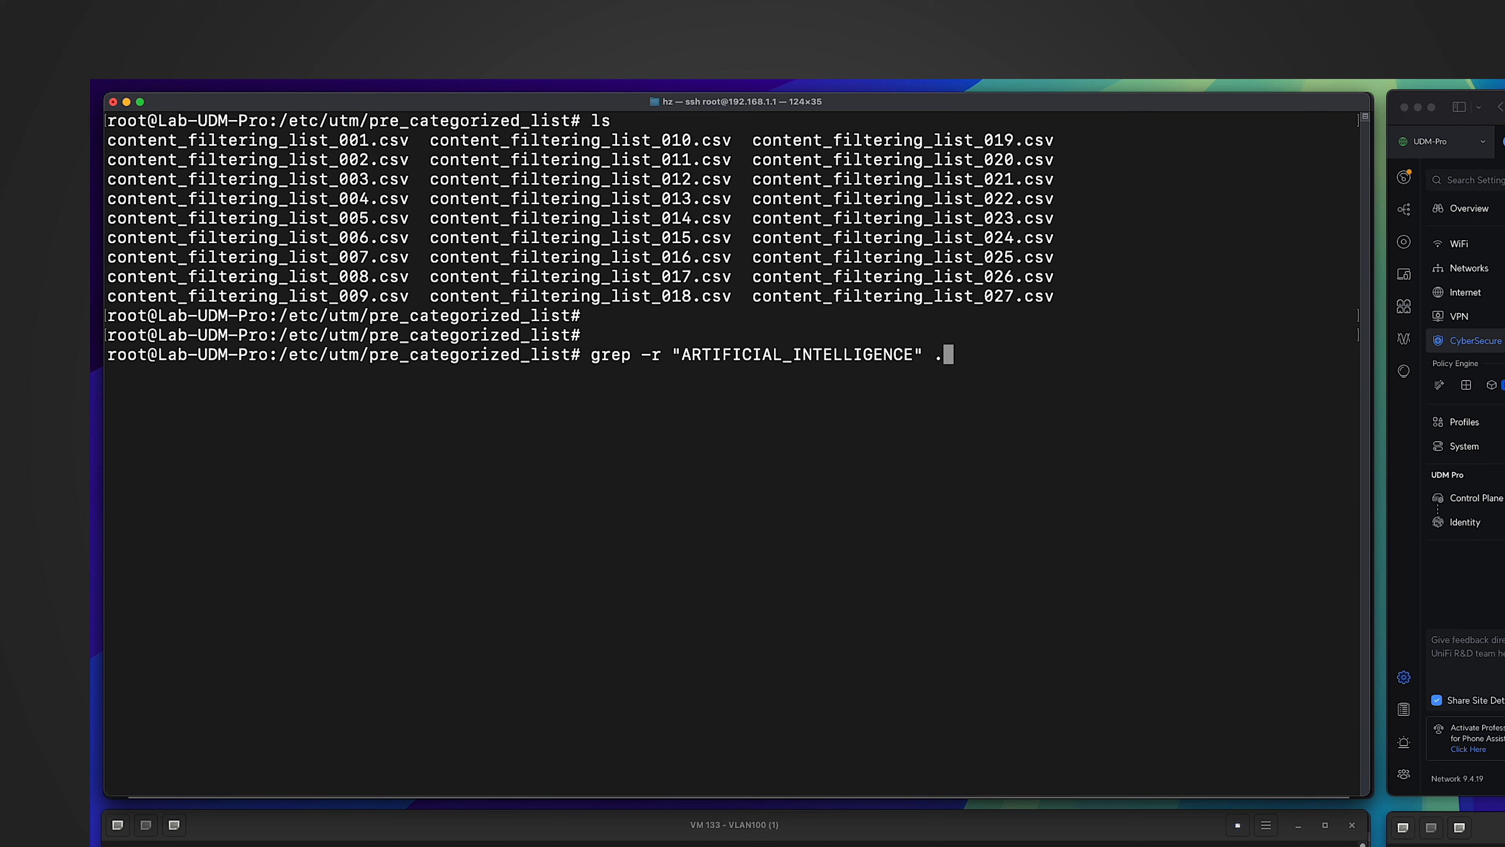
key(Return)
double_click(753, 296)
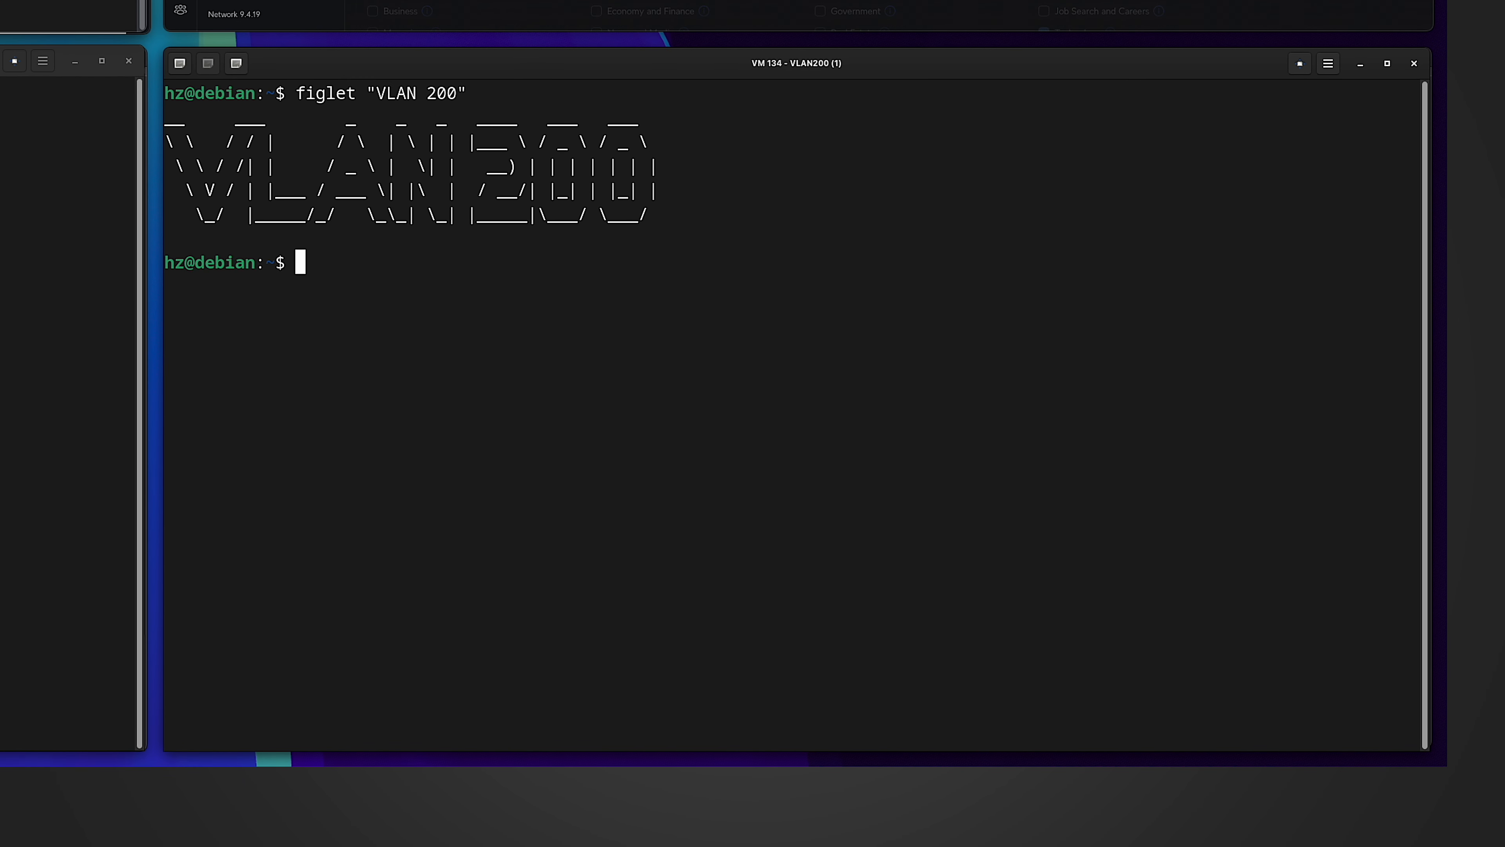
Step: Query api.chatgpt.com with dig on the VLAN 200 client, checking the TTL, and repeat the query on the VLAN 100 client
text(dig api.chatgpt.com)
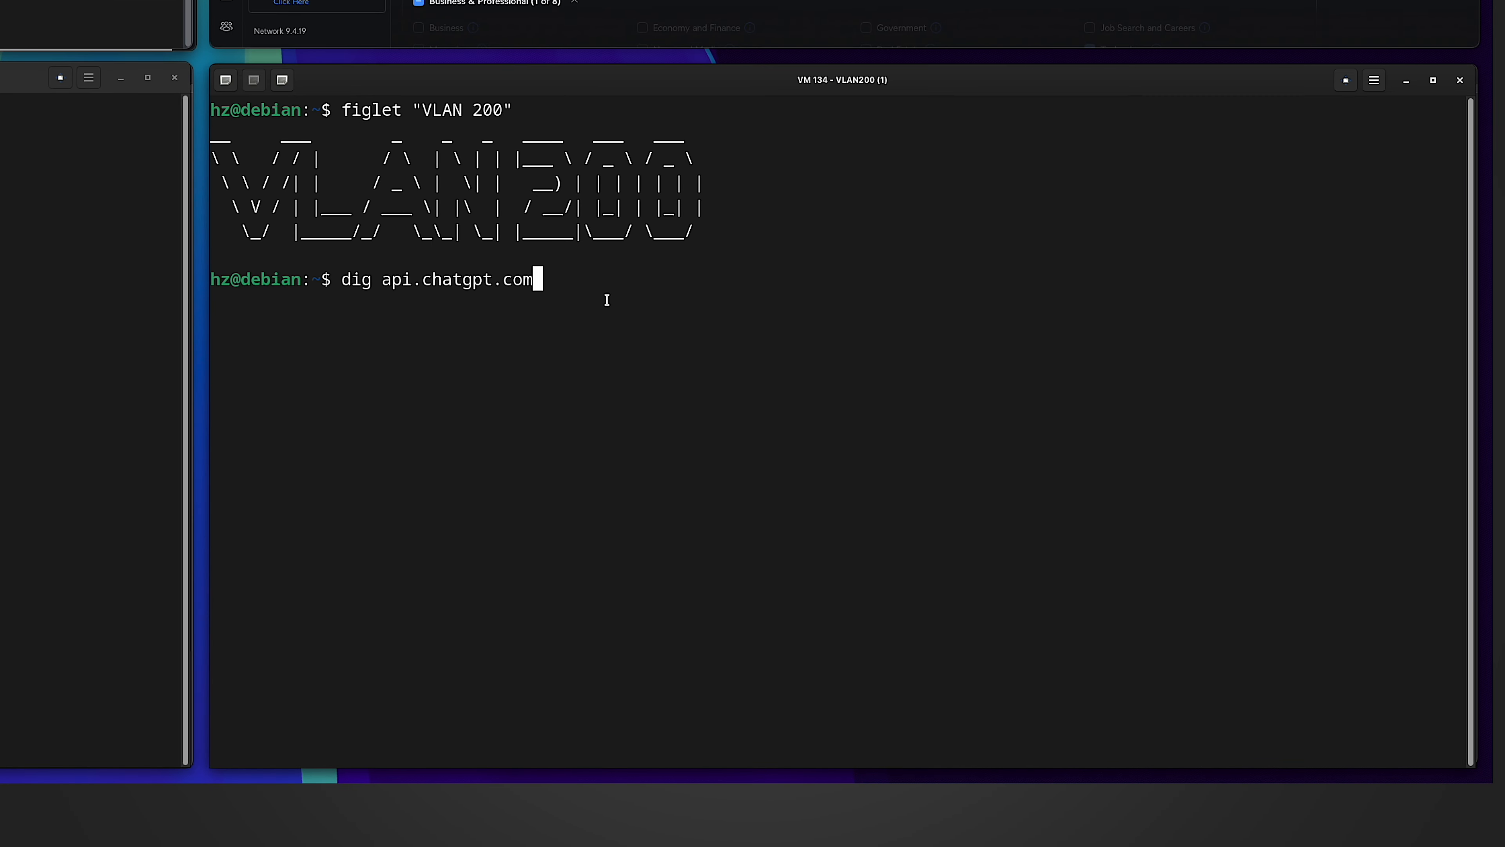
key(Return)
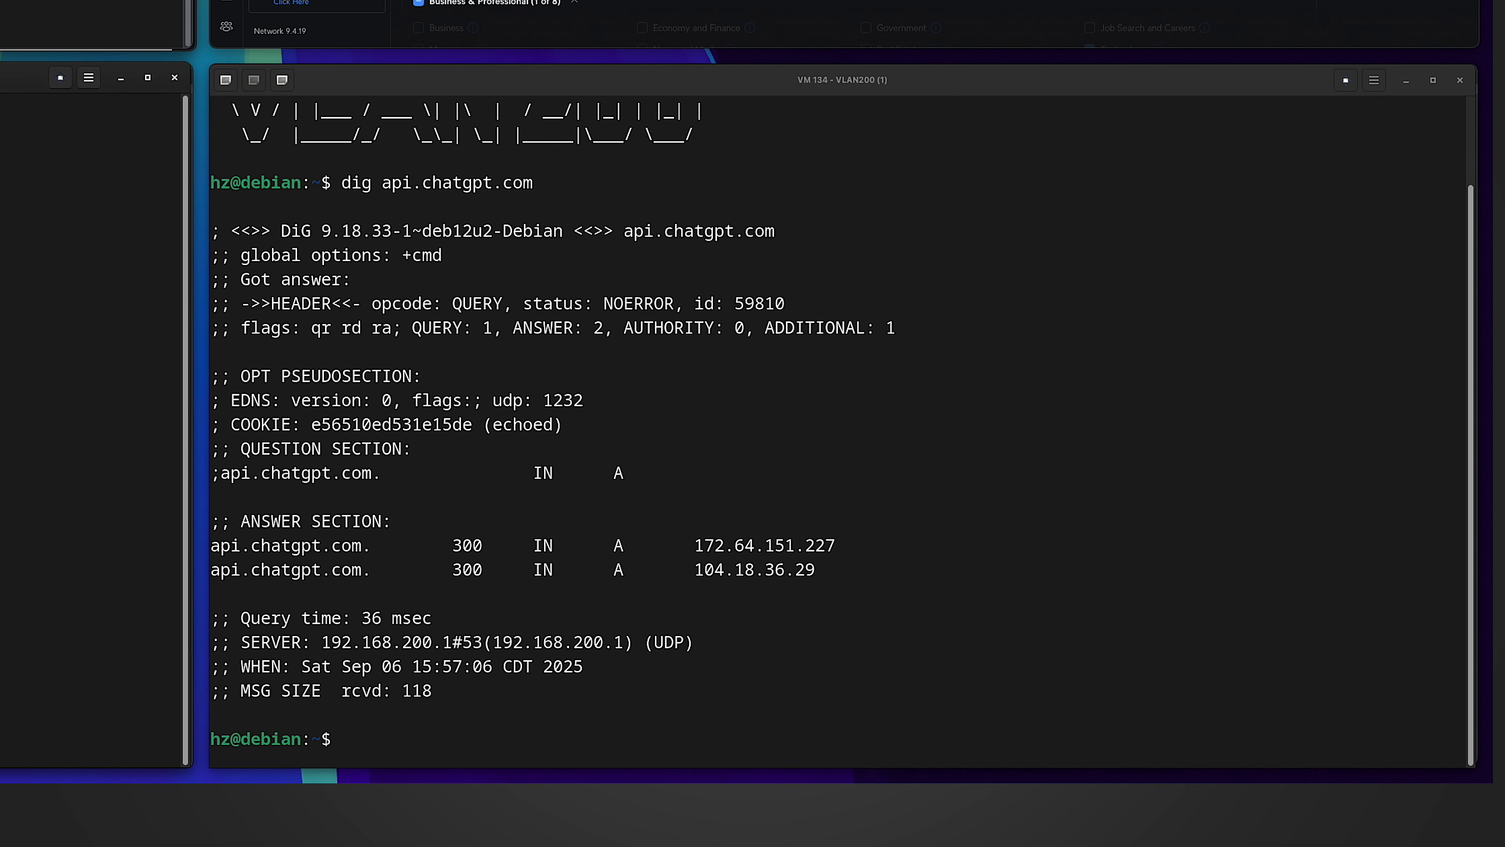
double_click(466, 545)
scroll(266, 527, up, 1)
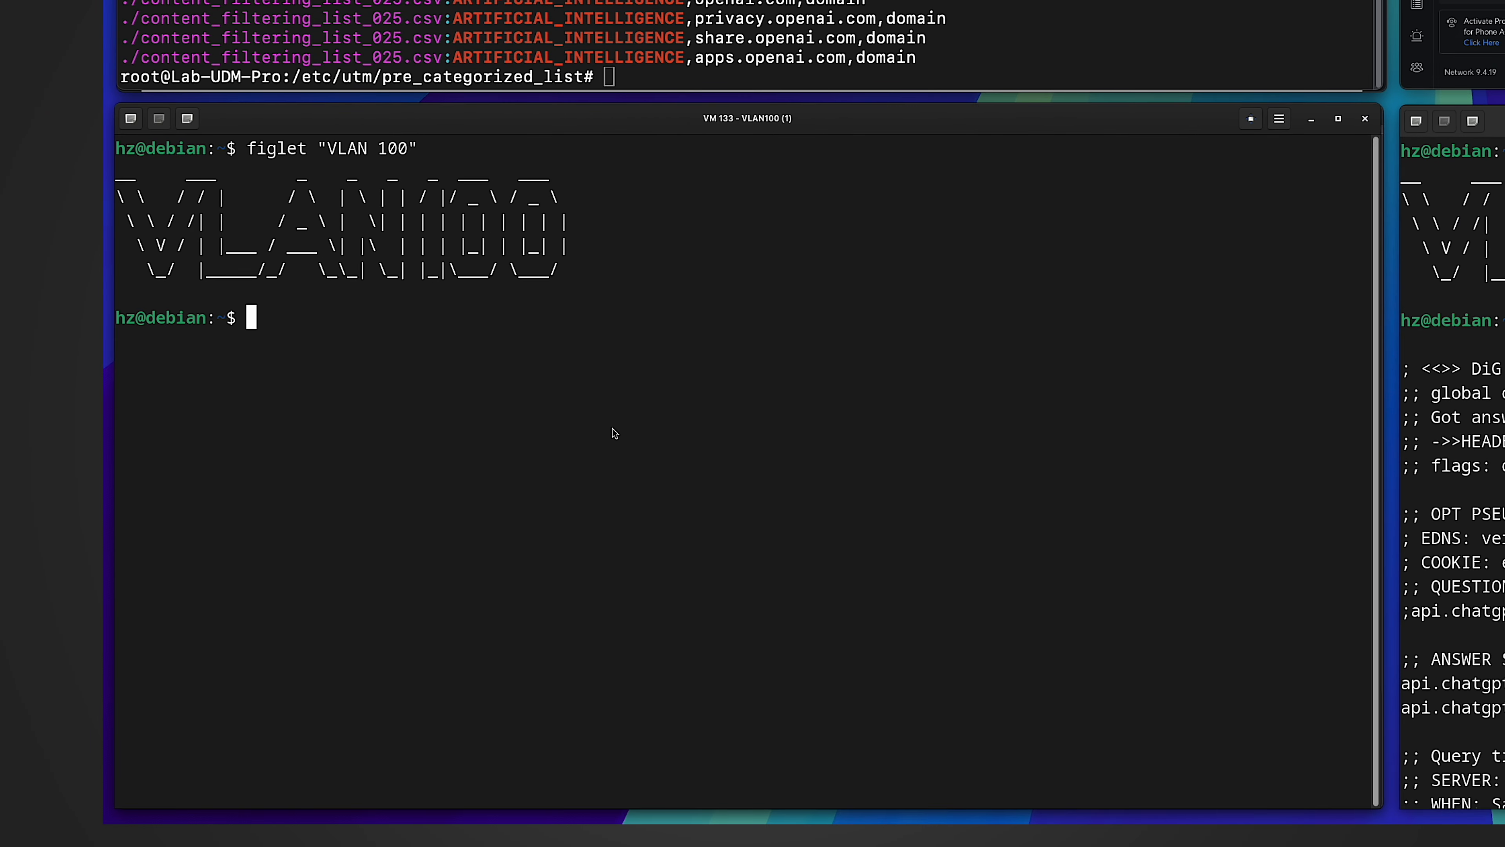
text(dig api.chatgpt.com)
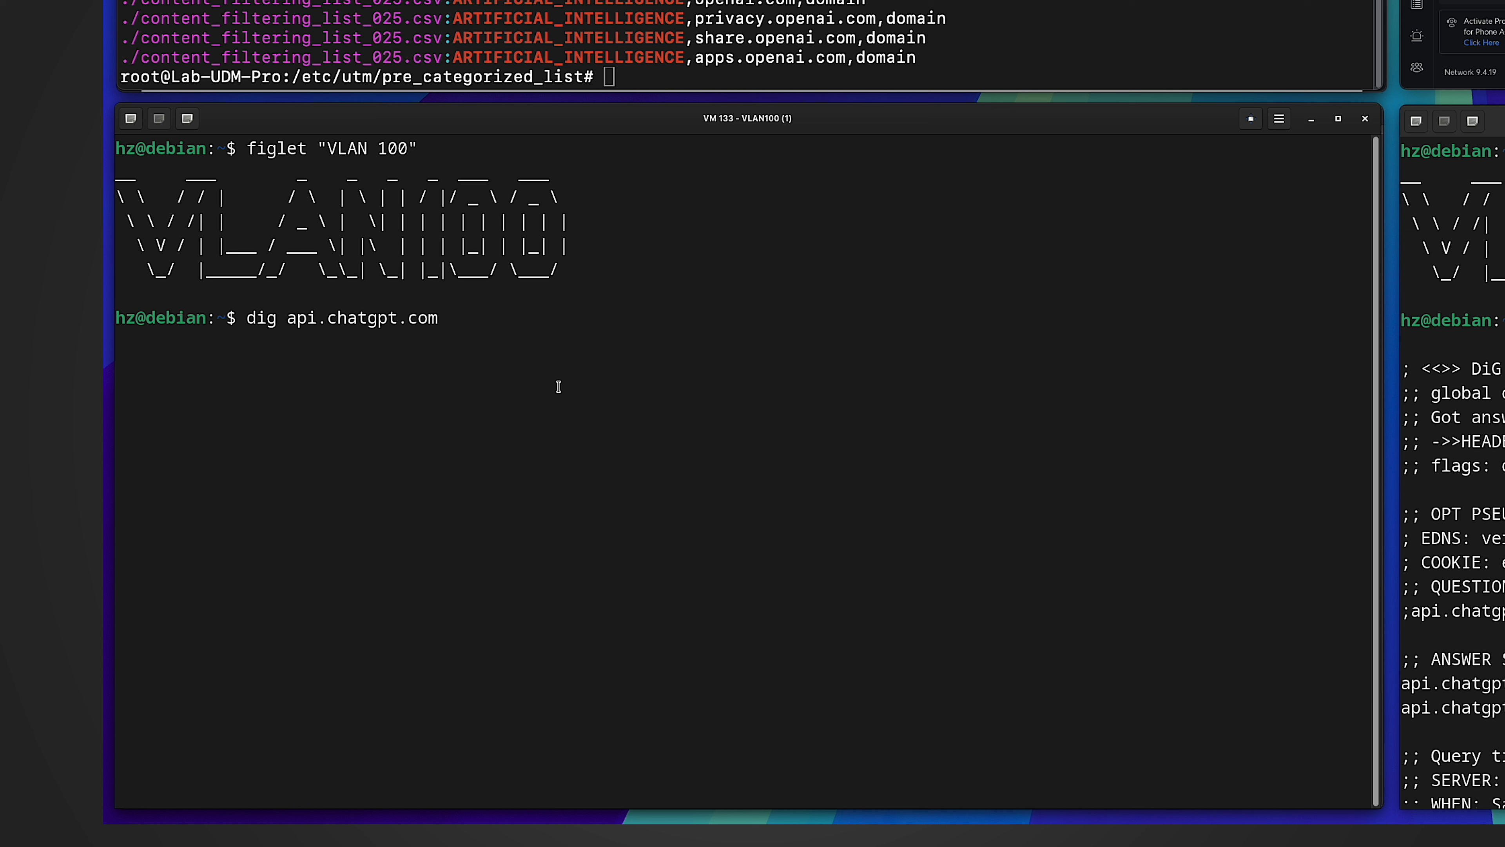
key(Return)
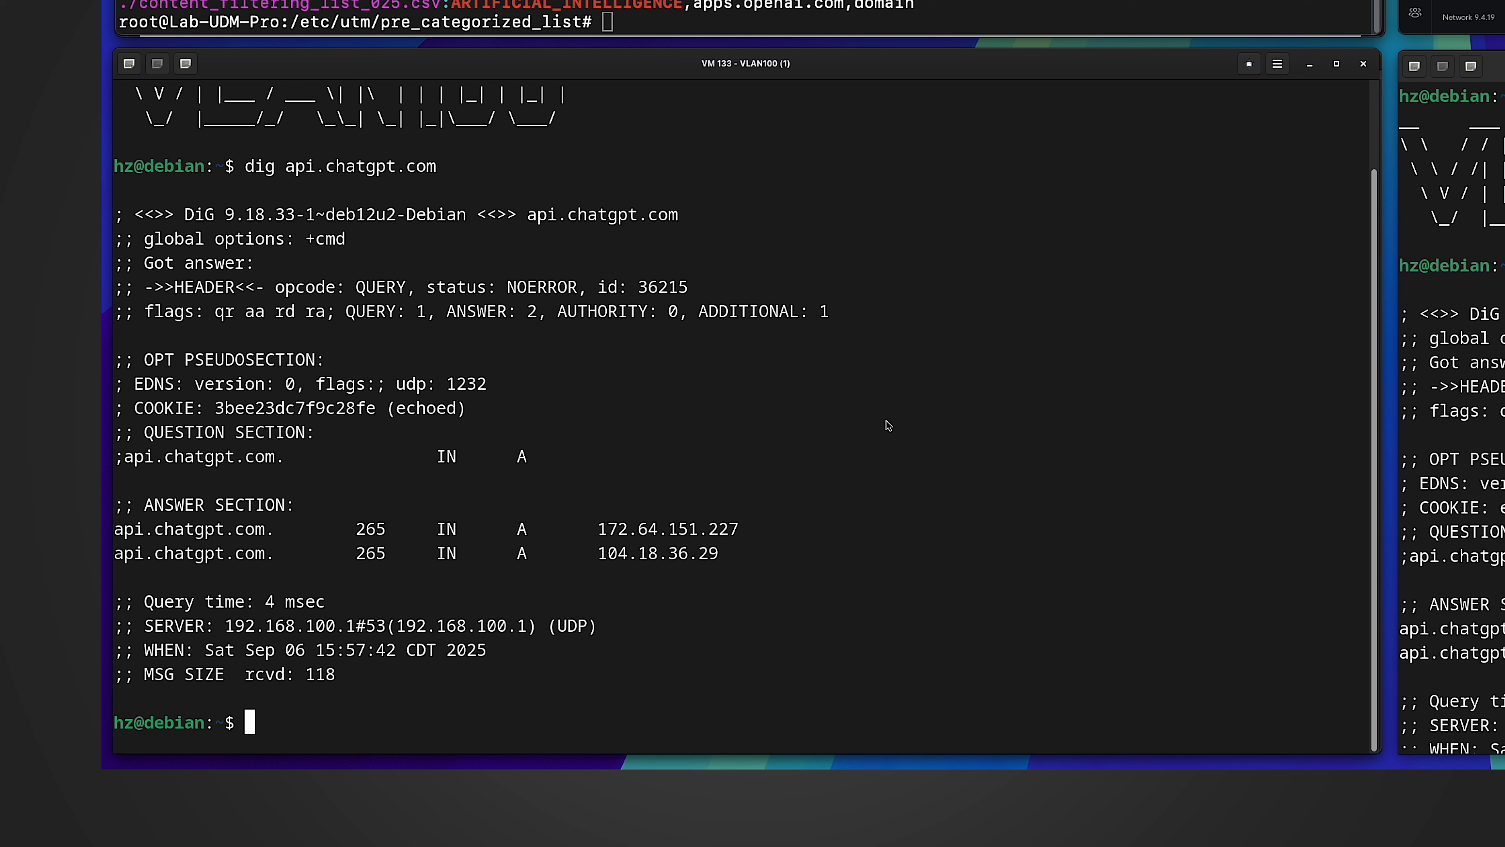
key(Up)
key(Left)
key(Left)
key(Left)
key(Left)
key(Left)
key(Left)
key(Left)
key(Left)
key(Left)
key(Left)
key(Left)
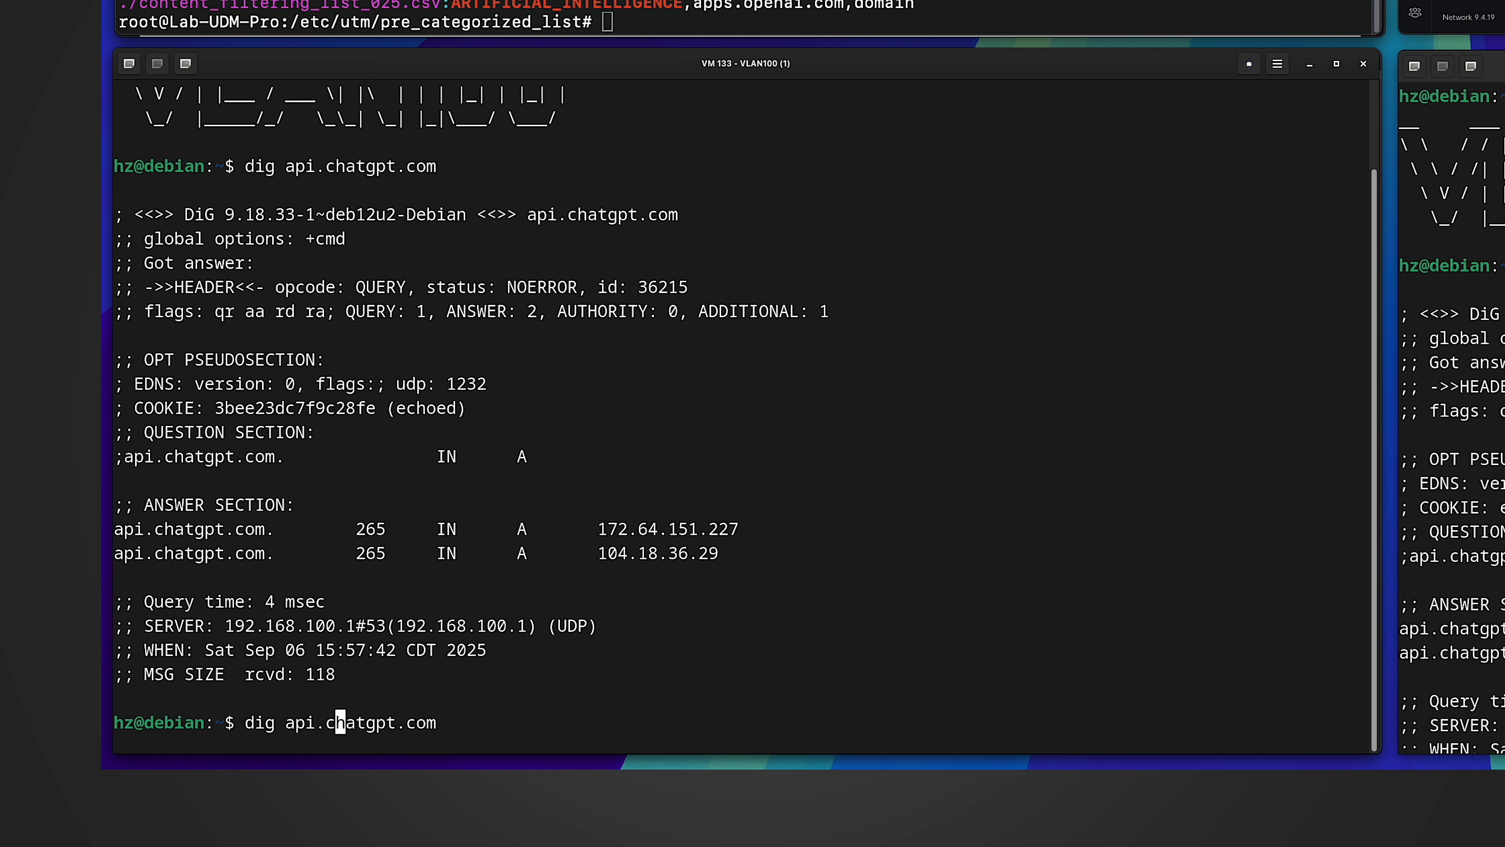
key(Left)
key(BackSpace)
key(BackSpace)
key(BackSpace)
text(ww)
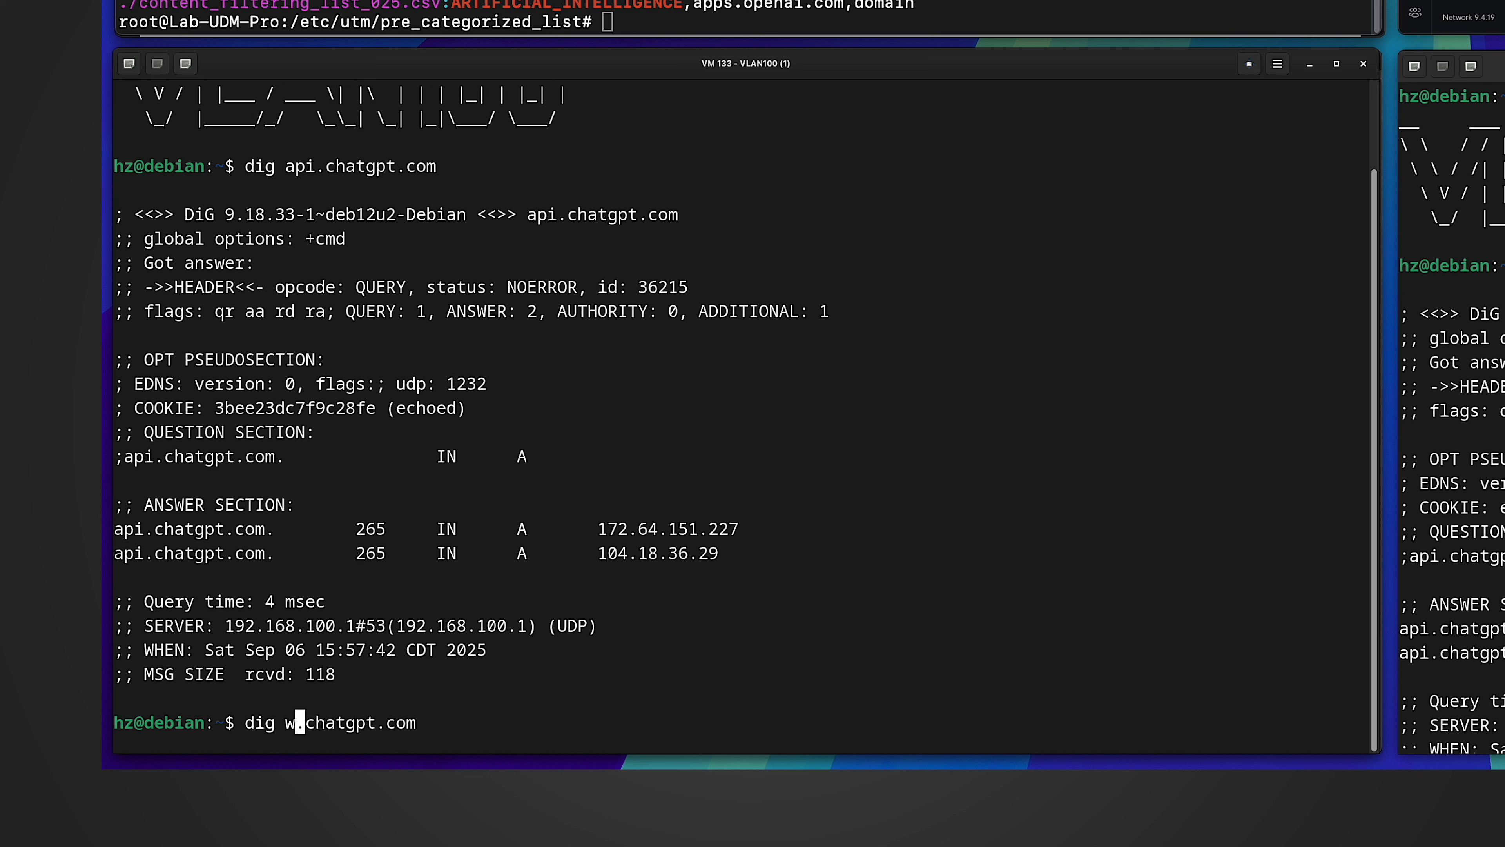
text(w)
key(End)
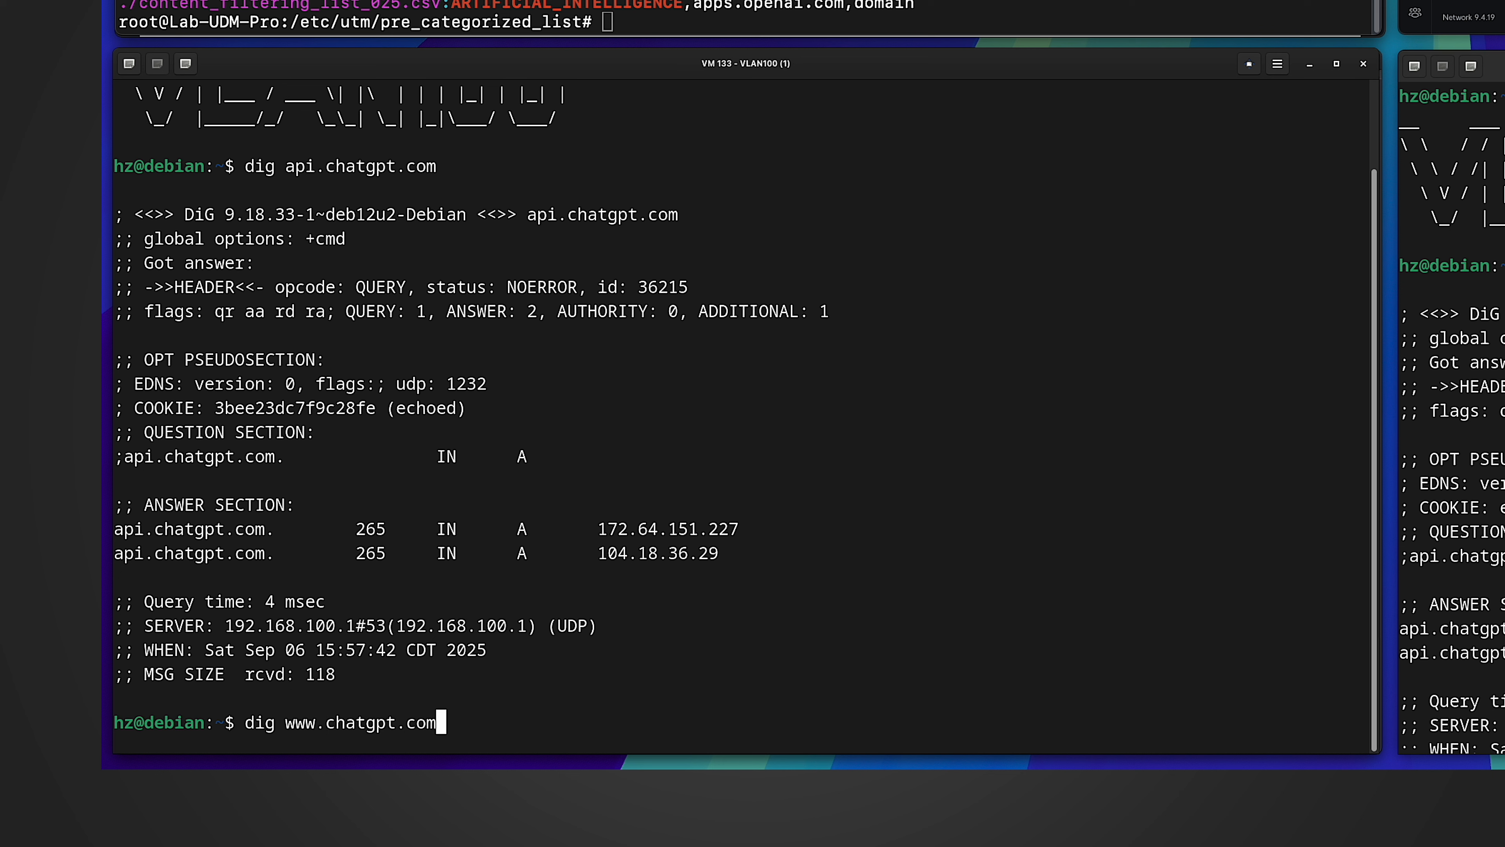
key(Return)
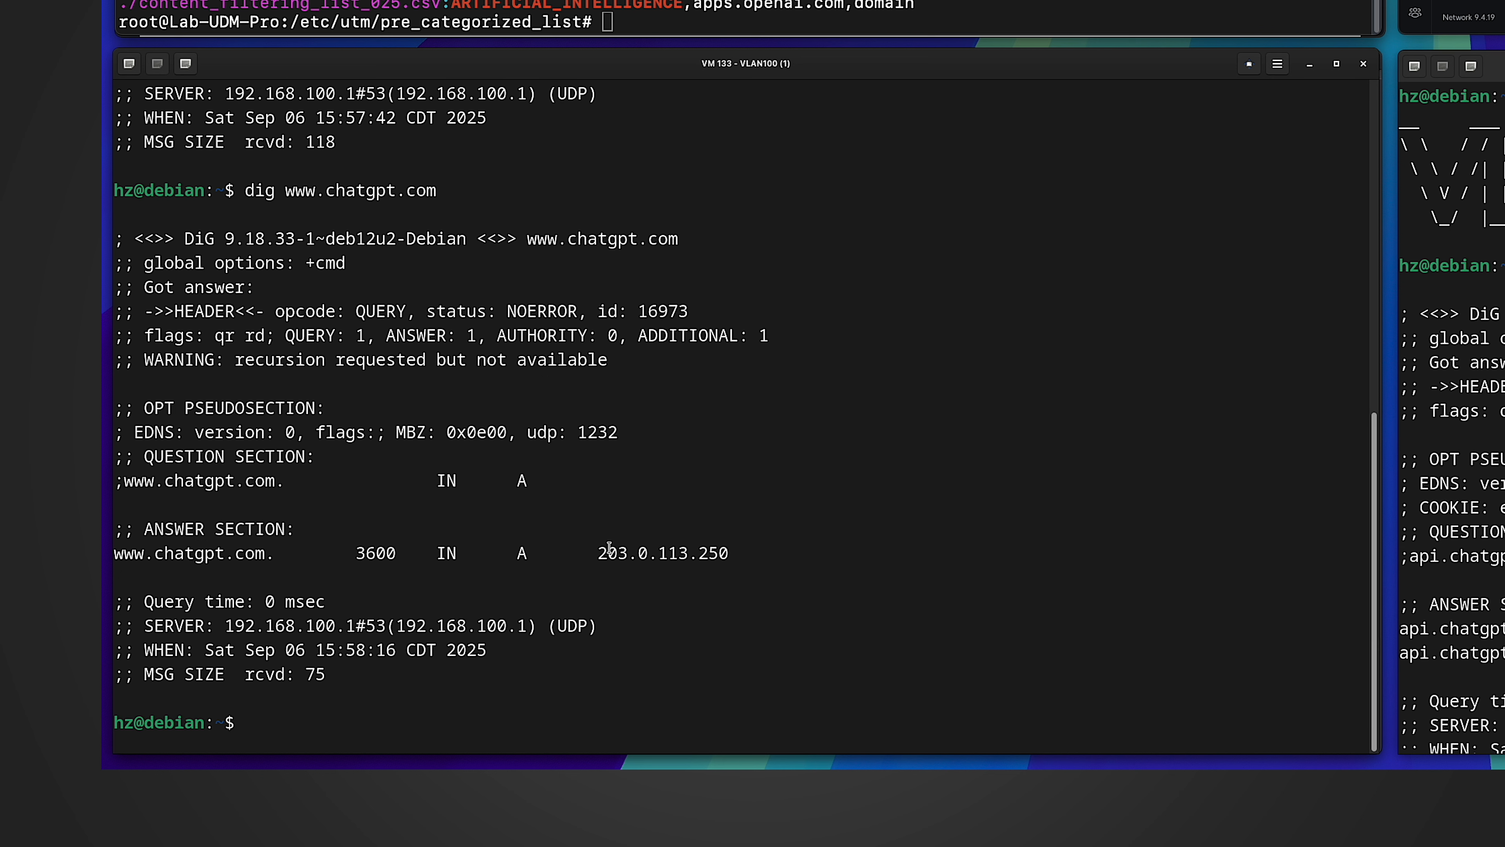
drag(601, 551, 726, 553)
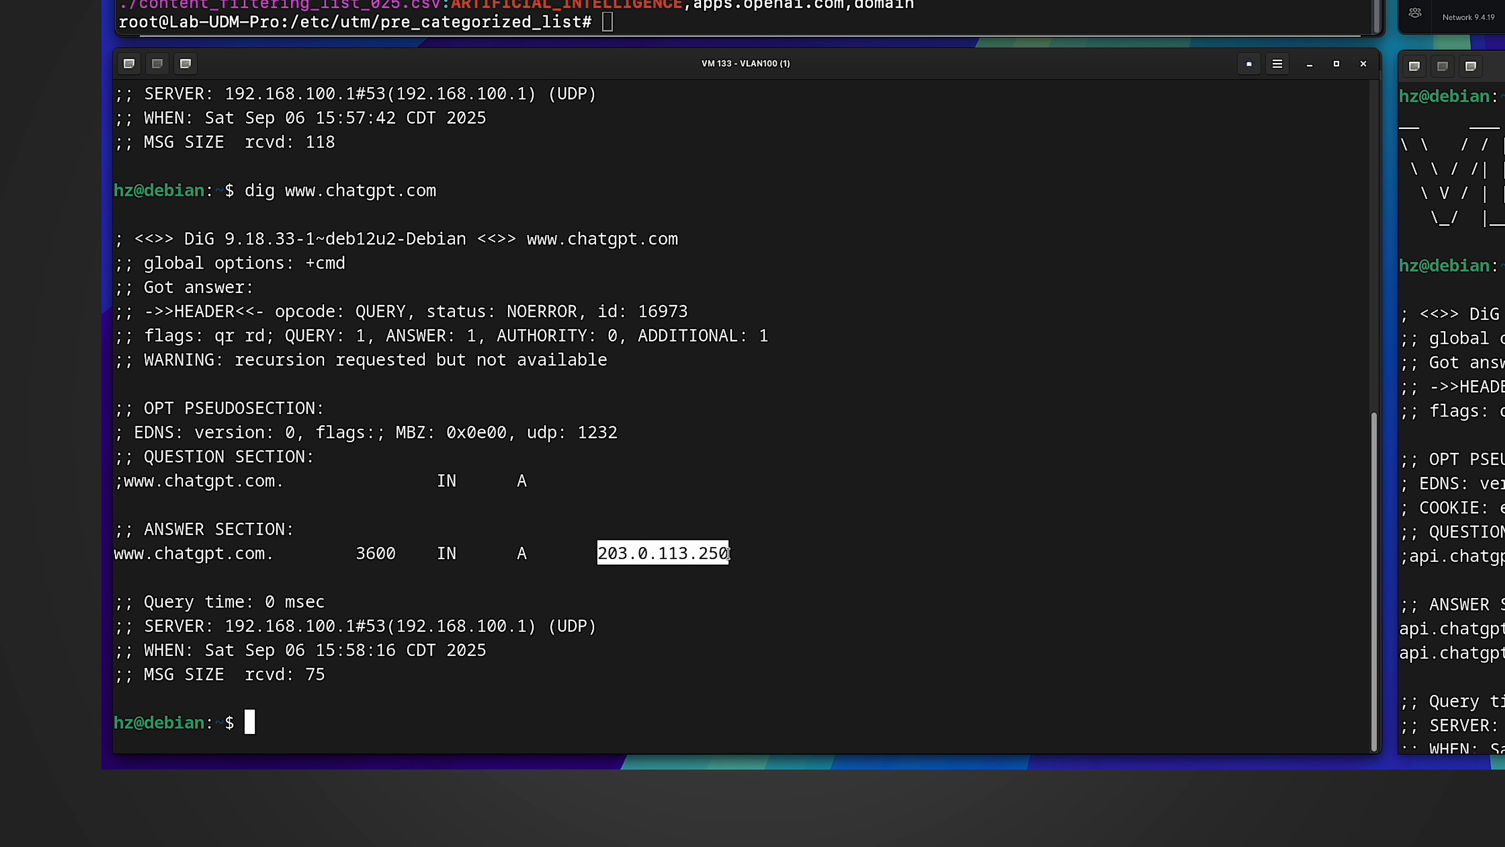
double_click(379, 552)
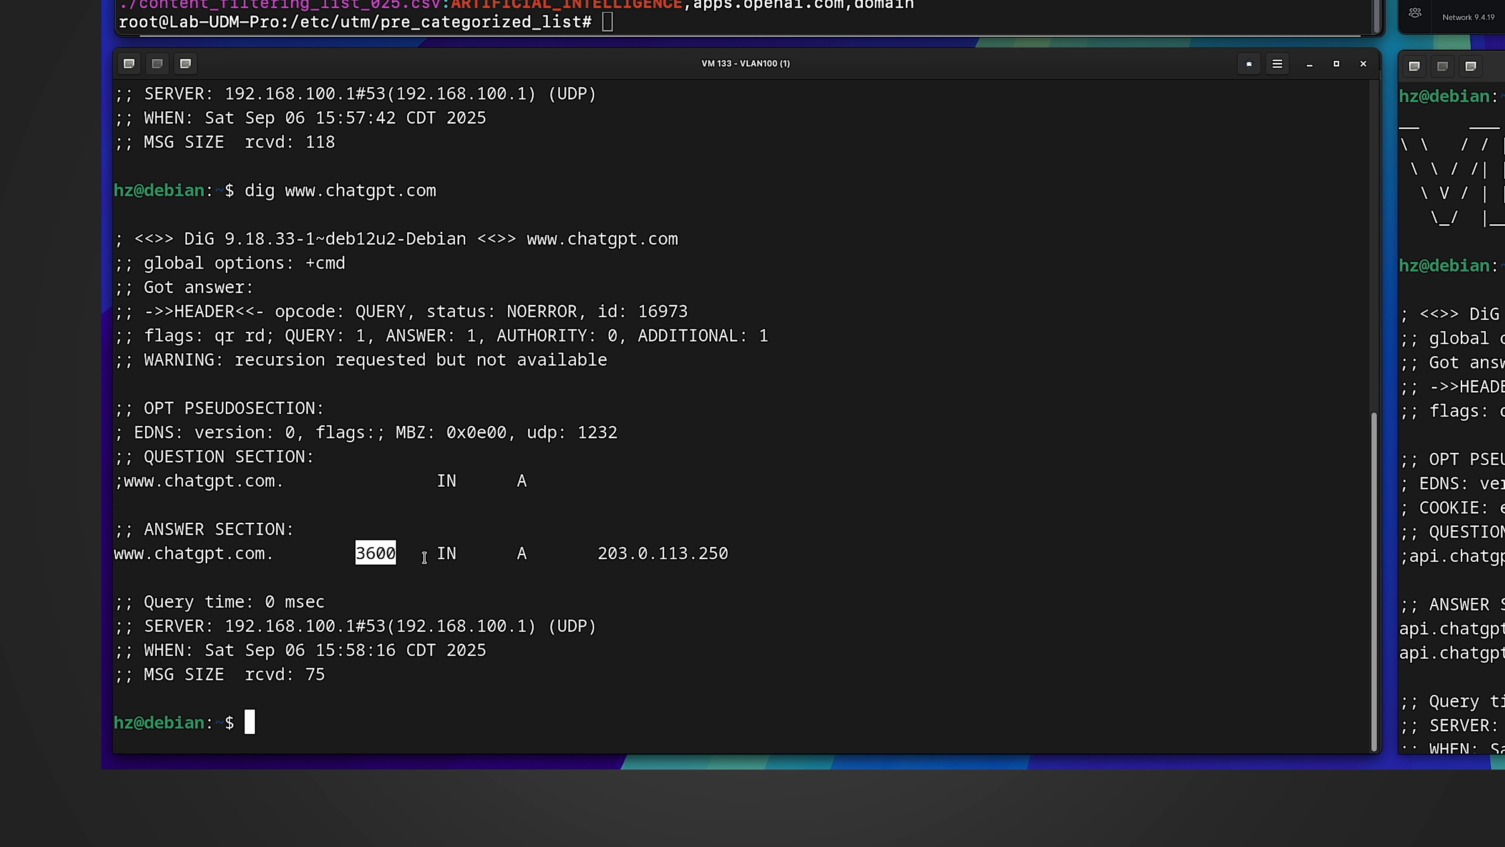
key(alt+Tab)
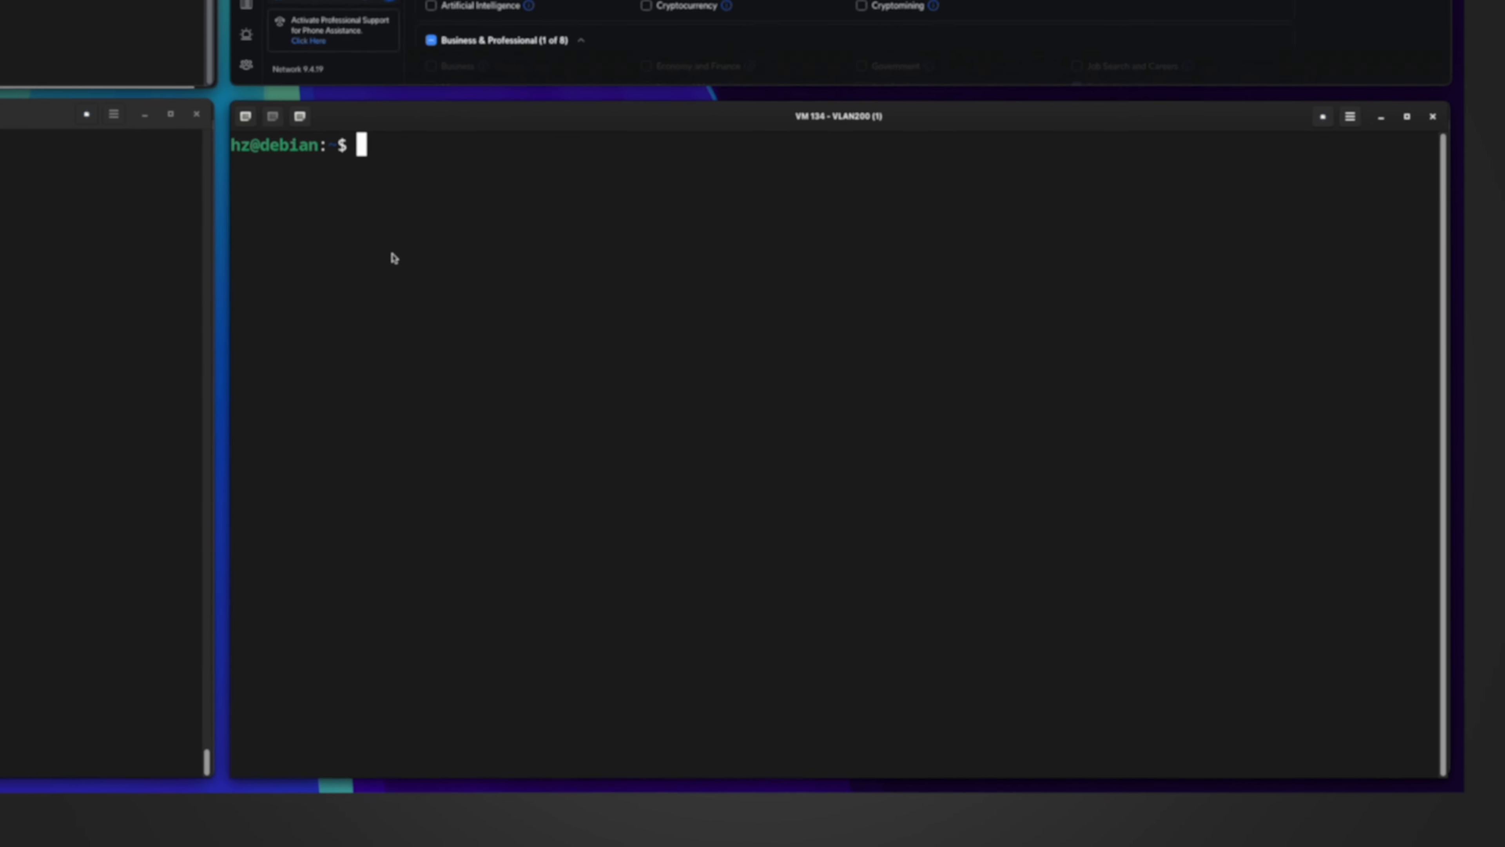
text(dig www.chatgpt.com)
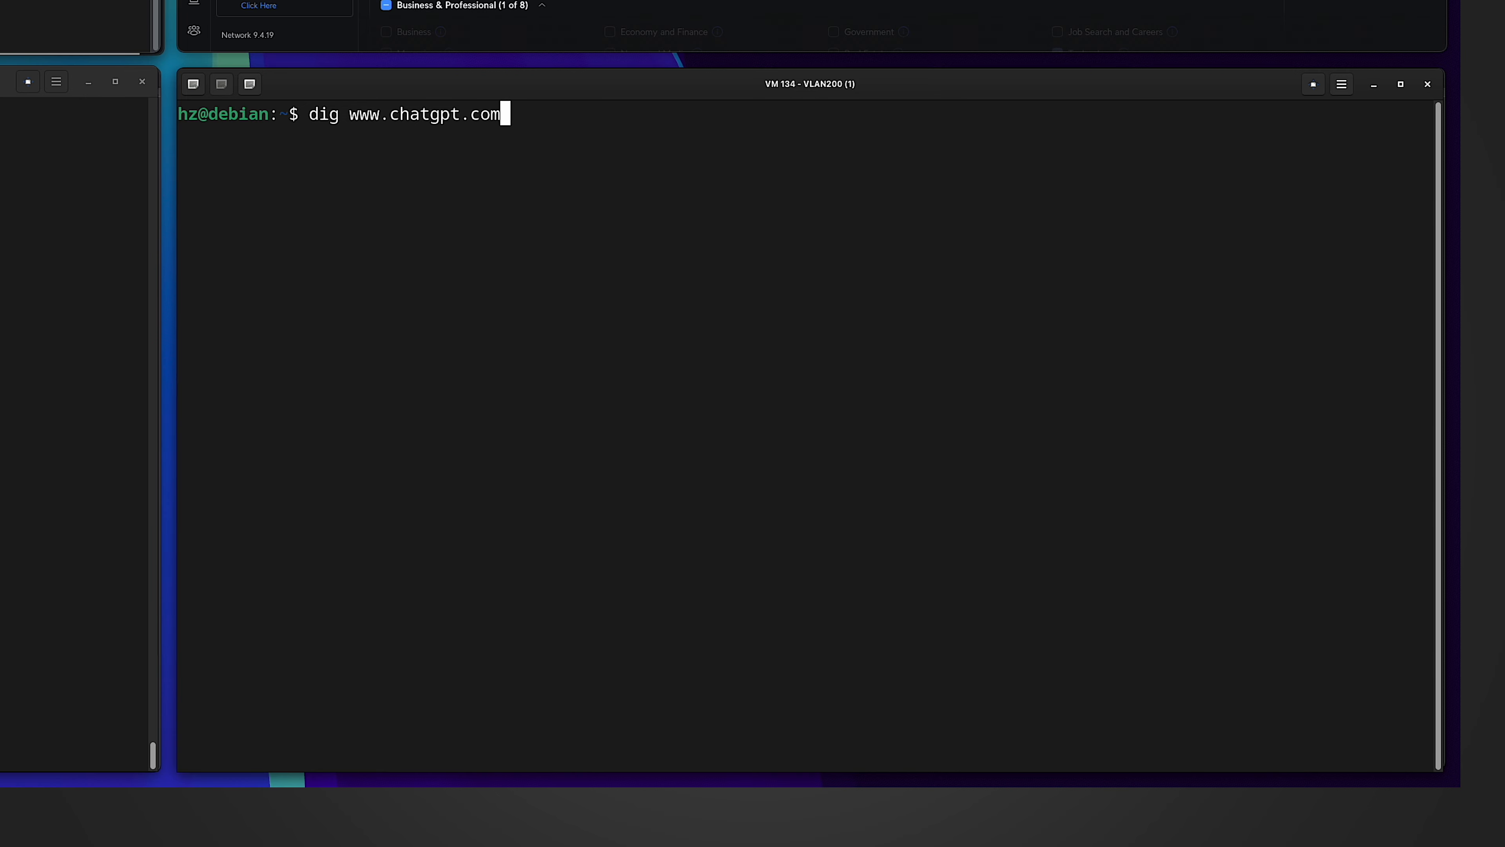
key(Return)
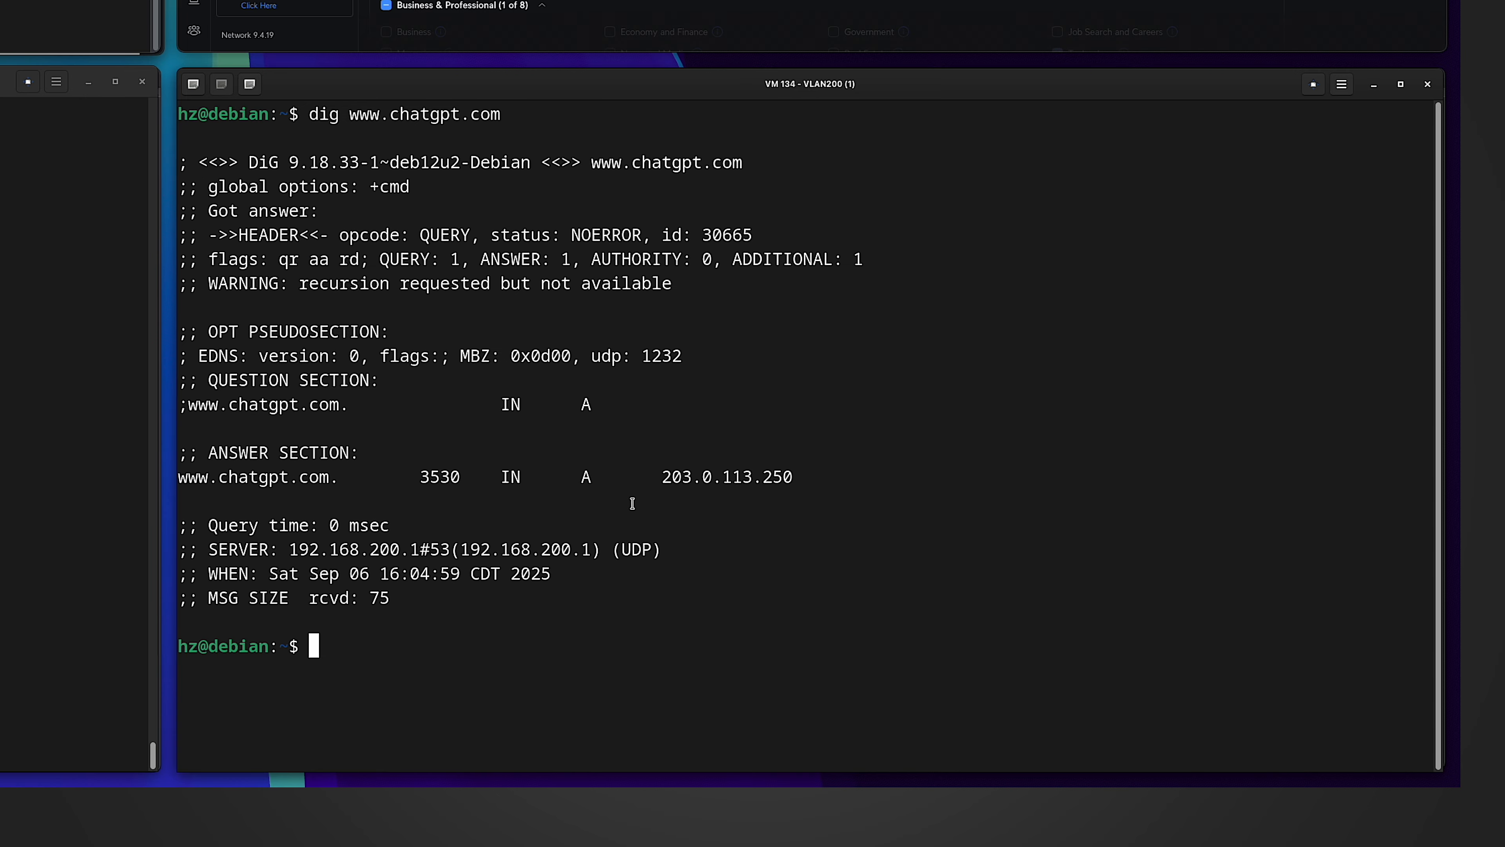
drag(662, 476, 791, 474)
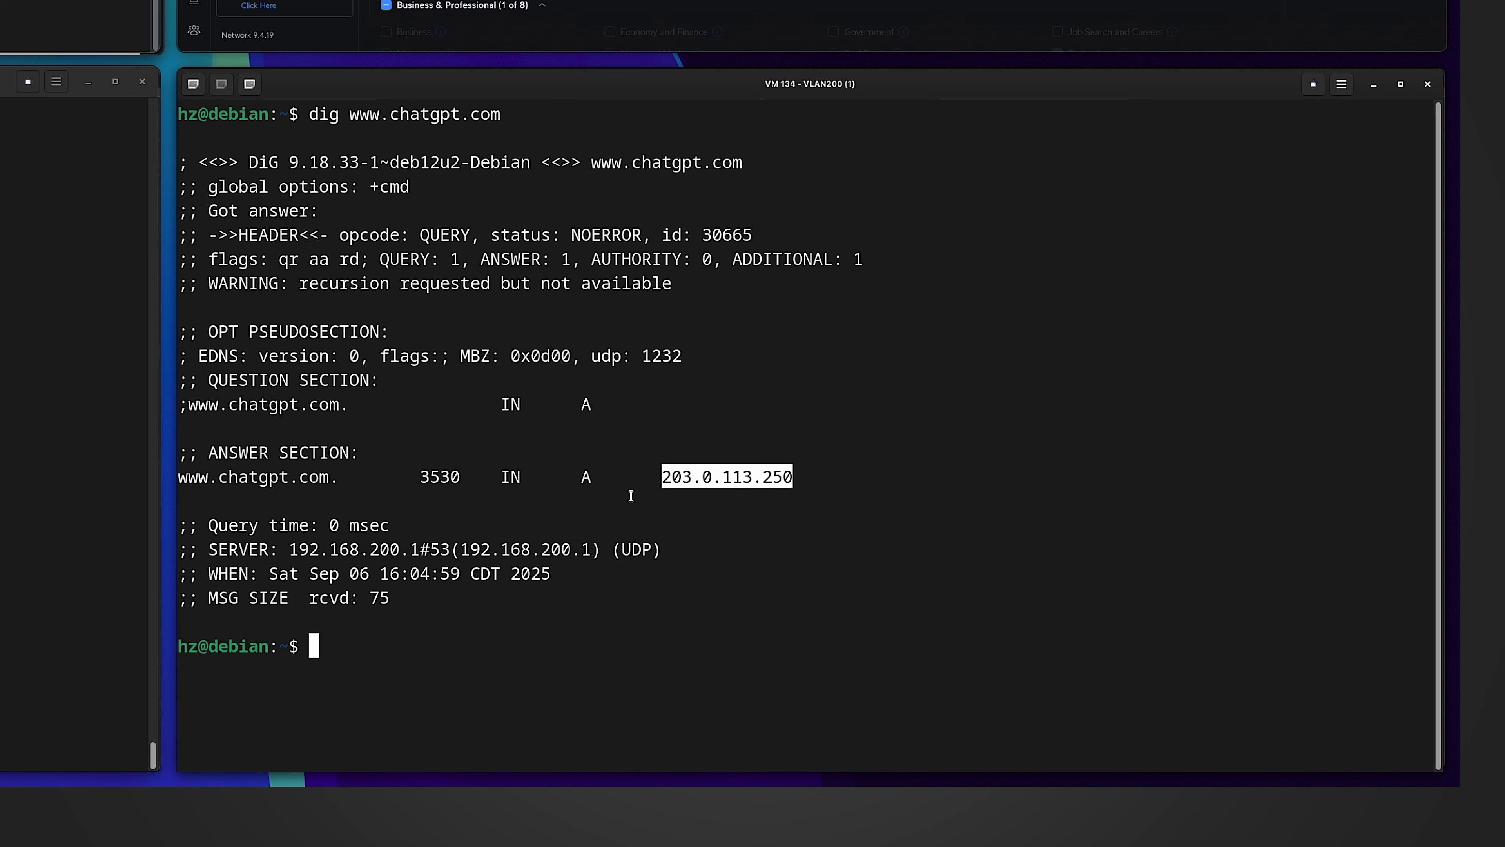
double_click(441, 478)
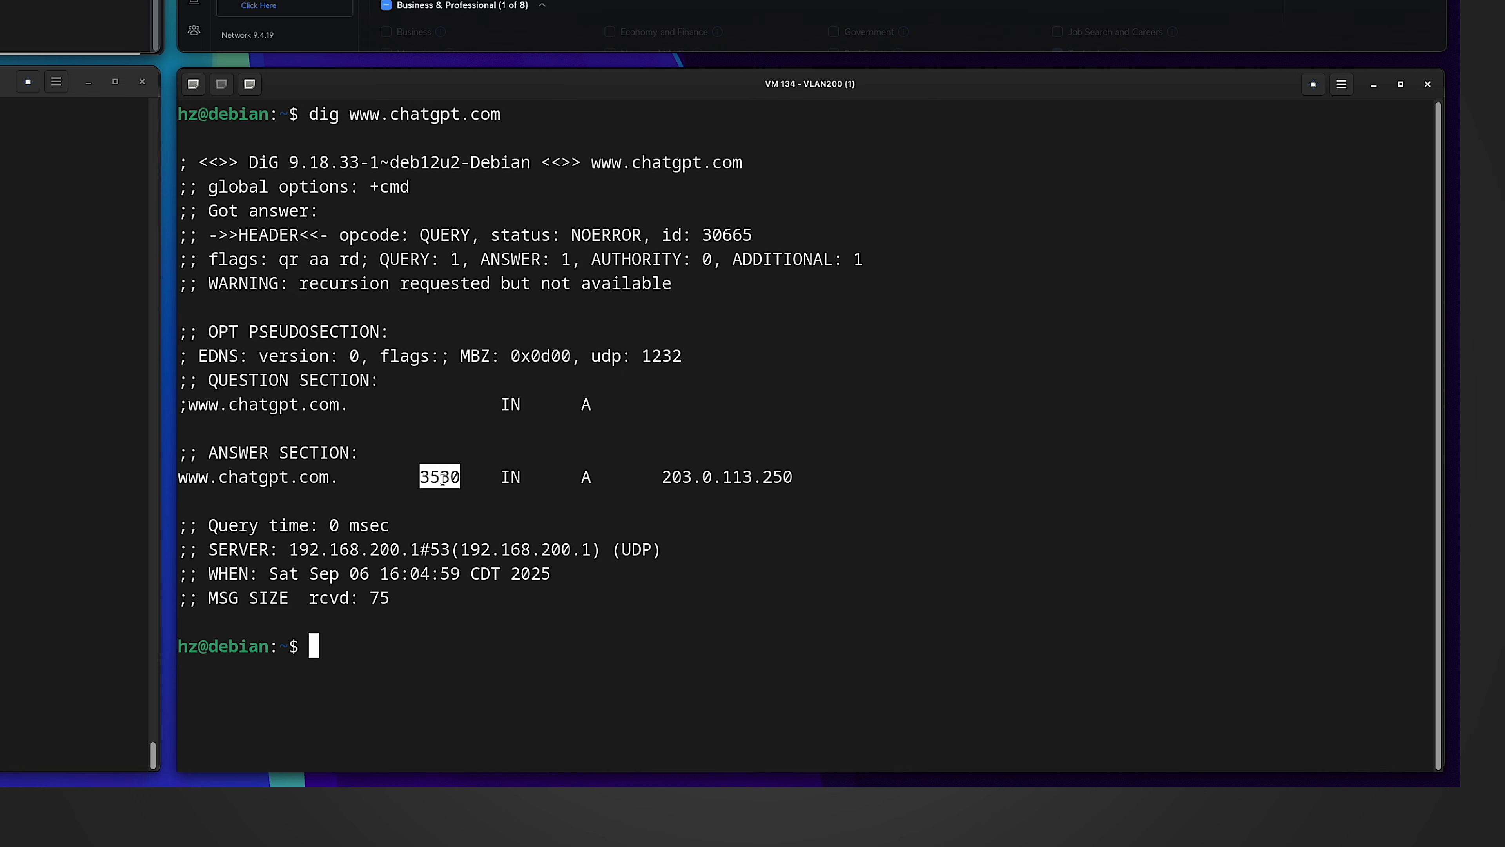